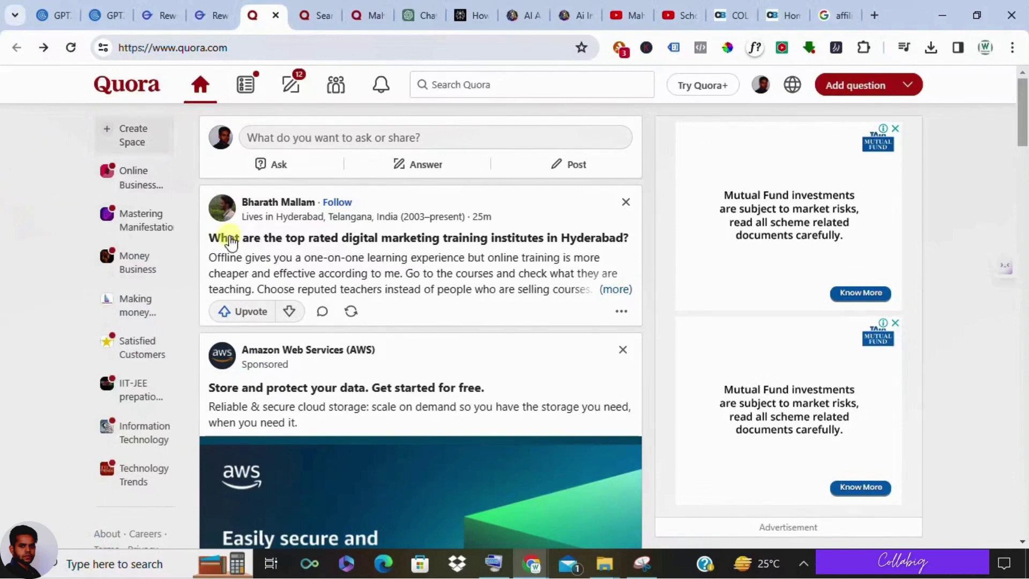
# Look through the questions and answers in the Quora home feed.
pyautogui.scroll(-12, 230, 243)
pyautogui.scroll(-15, 231, 263)
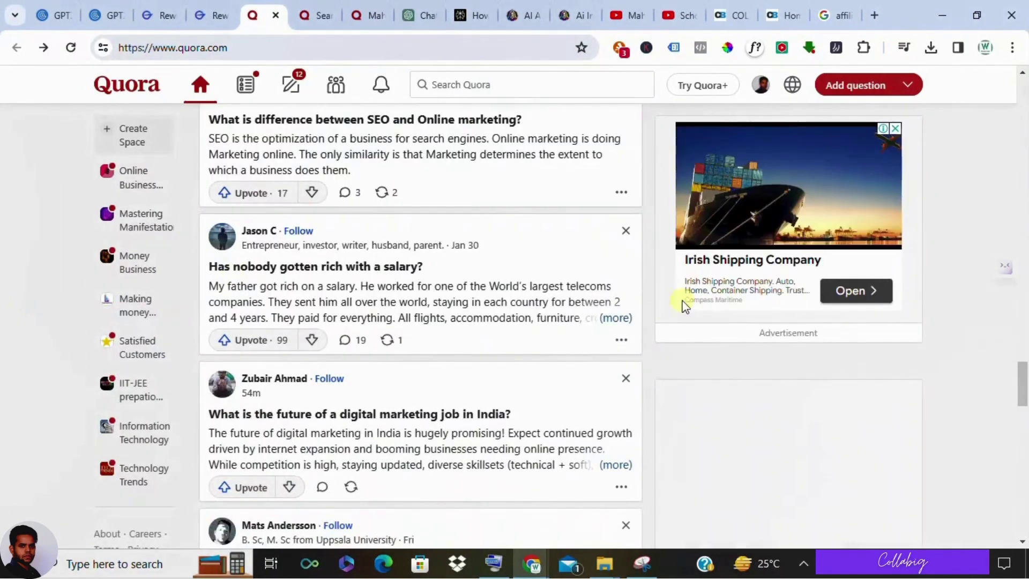
pyautogui.scroll(2, 381, 303)
pyautogui.scroll(-15, 380, 303)
pyautogui.scroll(6, 380, 308)
pyautogui.scroll(15, 381, 313)
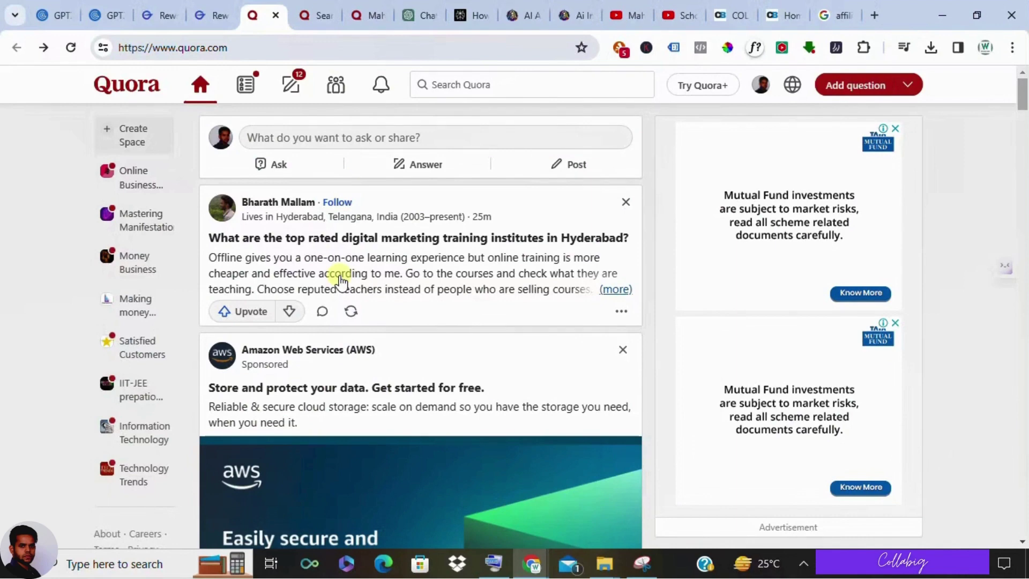
# Switch to the School Solver review video on YouTube and expand its description to read the affiliate strategy line.
pyautogui.click(687, 8)
pyautogui.scroll(-5, 391, 218)
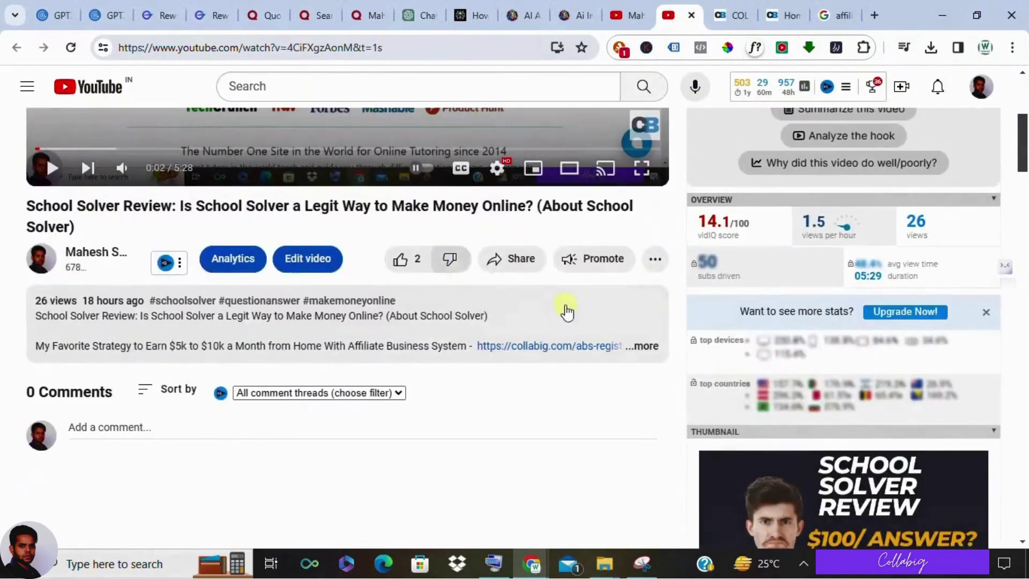
pyautogui.click(649, 348)
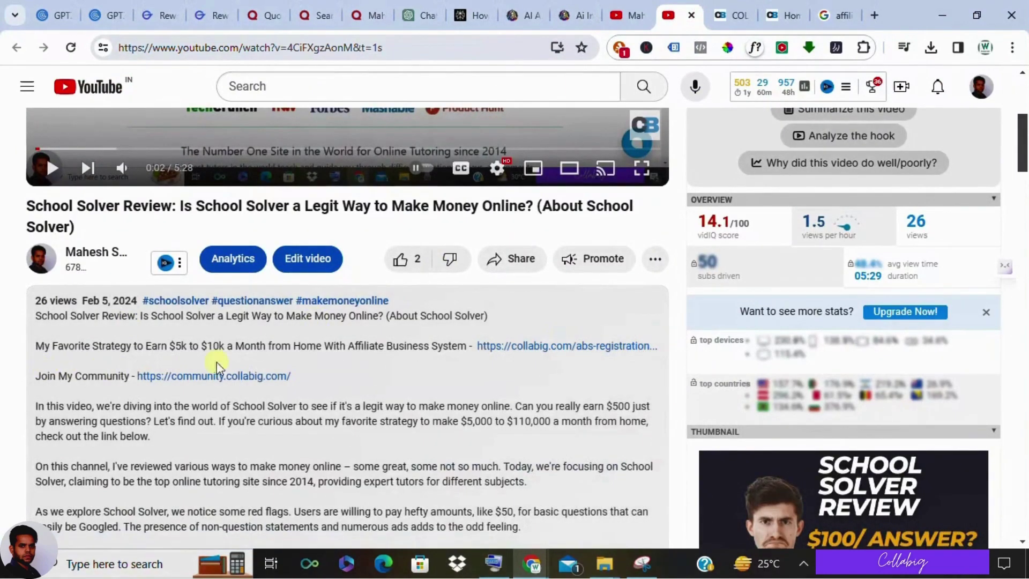
pyautogui.moveTo(170, 346); pyautogui.dragTo(225, 339)
pyautogui.click(338, 348)
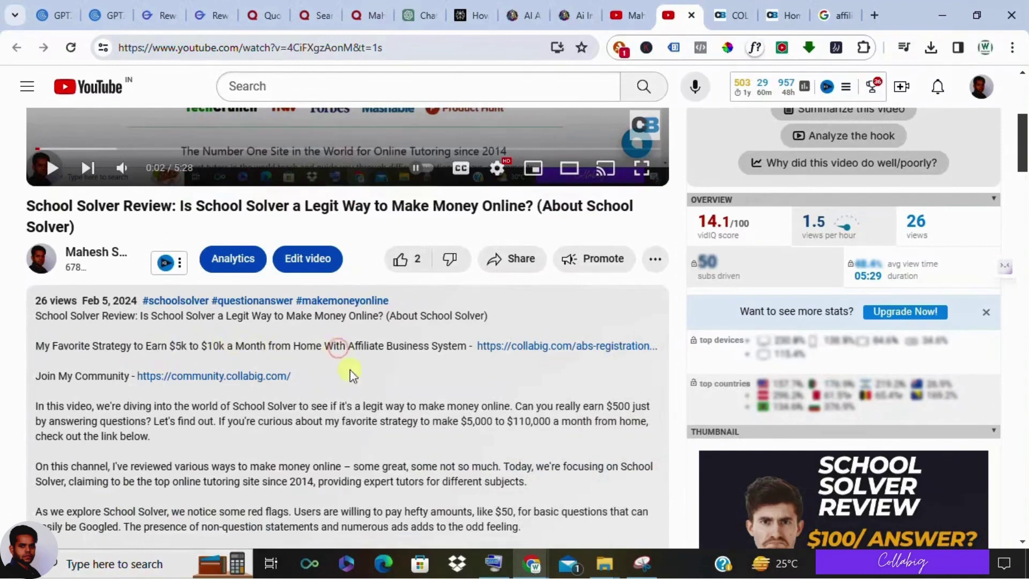
# Switch to the Collabig community site and look through the courses on offer.
pyautogui.click(734, 8)
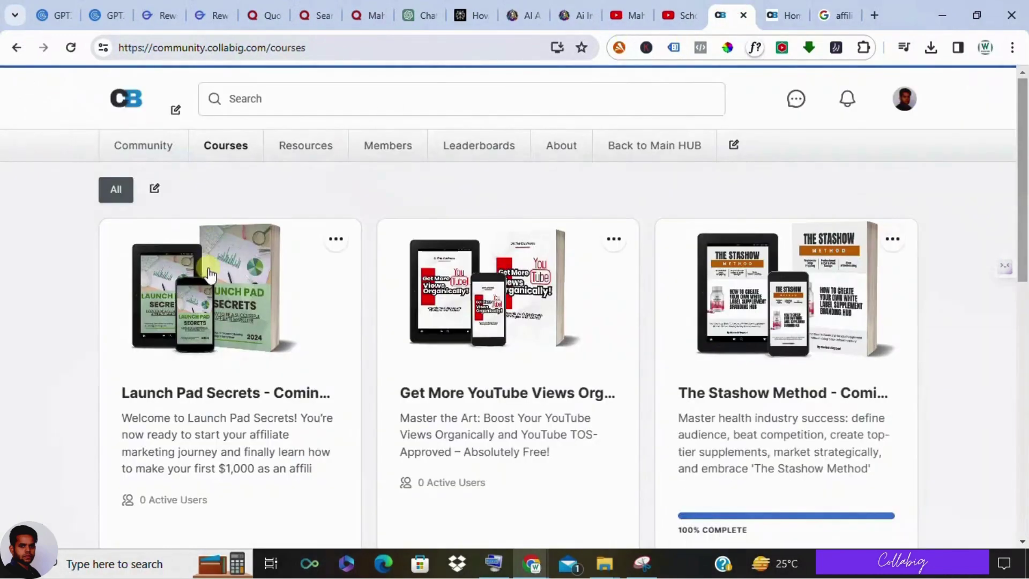
pyautogui.scroll(-4, 772, 252)
pyautogui.scroll(-3, 552, 291)
pyautogui.scroll(7, 574, 355)
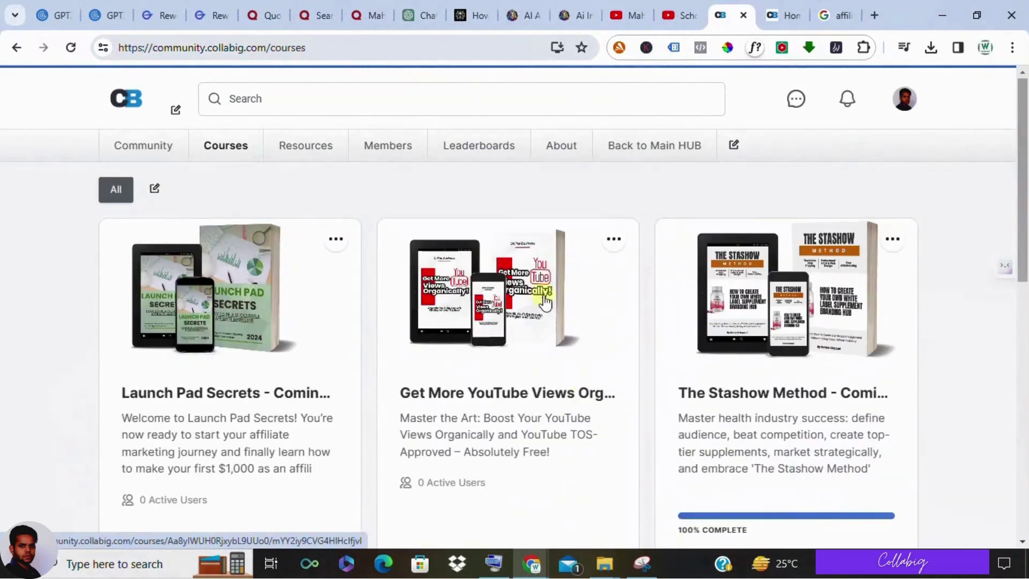
# Return to Quora and open Ads Manager for the account.
pyautogui.click(263, 8)
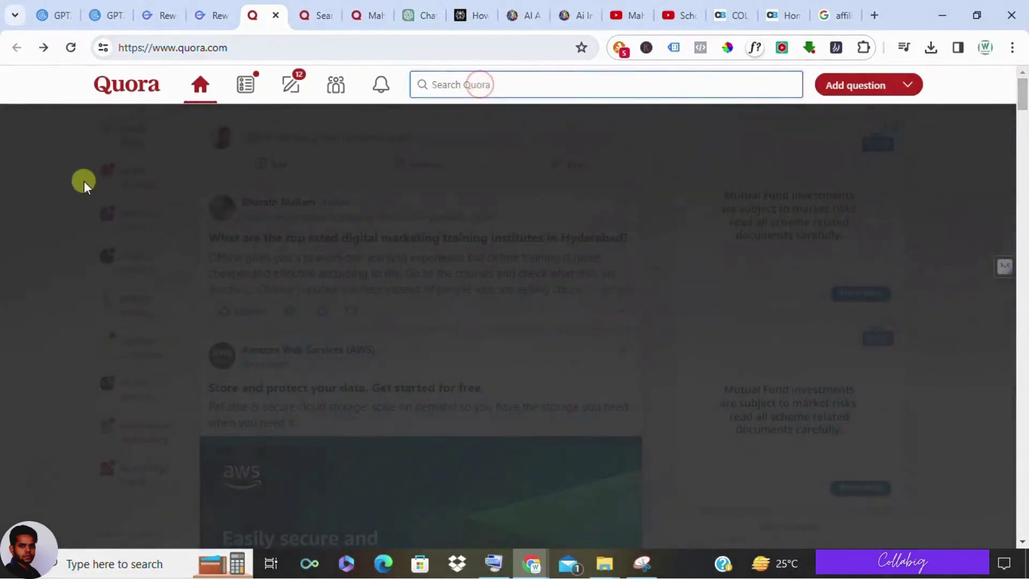
pyautogui.click(83, 181)
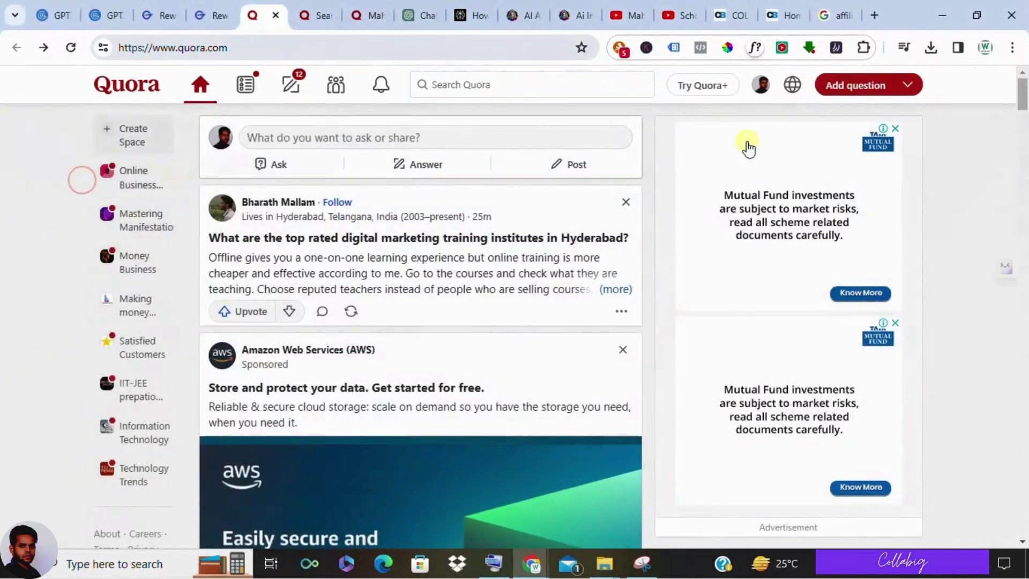
pyautogui.click(762, 86)
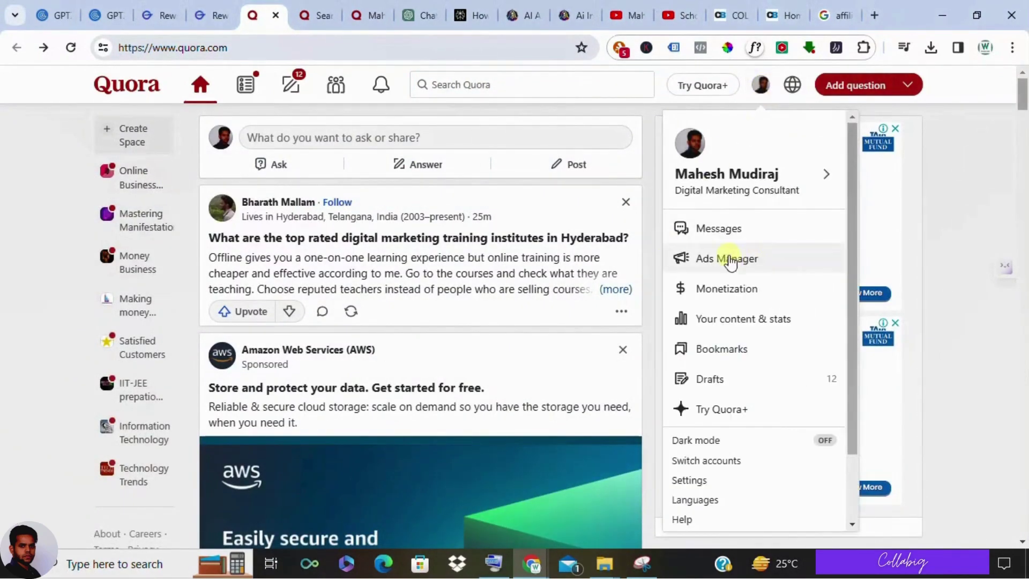
pyautogui.click(709, 262)
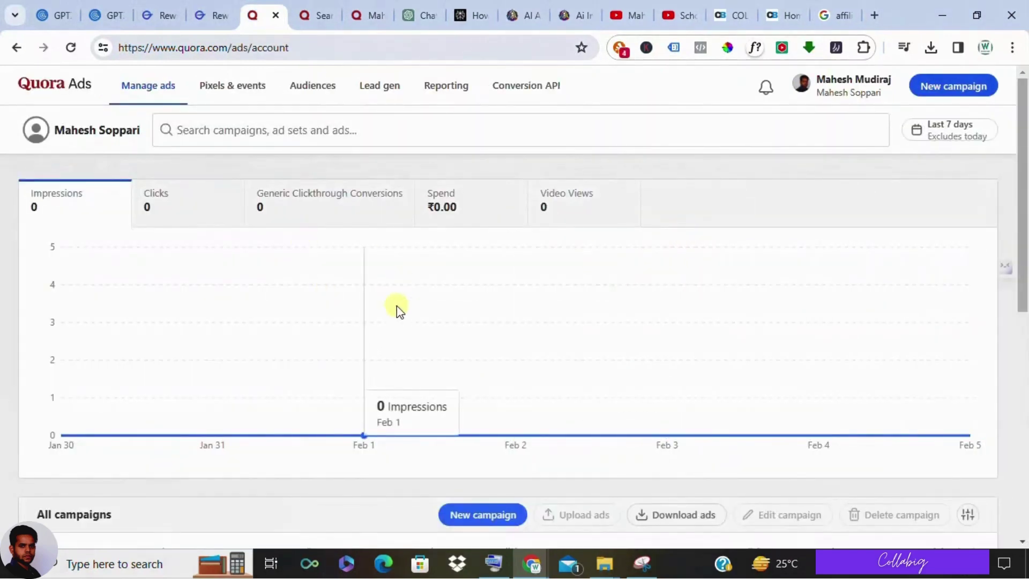
# Create a new campaign with the Traffic objective, keeping the name Traffic campaign, and continue to the ad set.
pyautogui.click(487, 517)
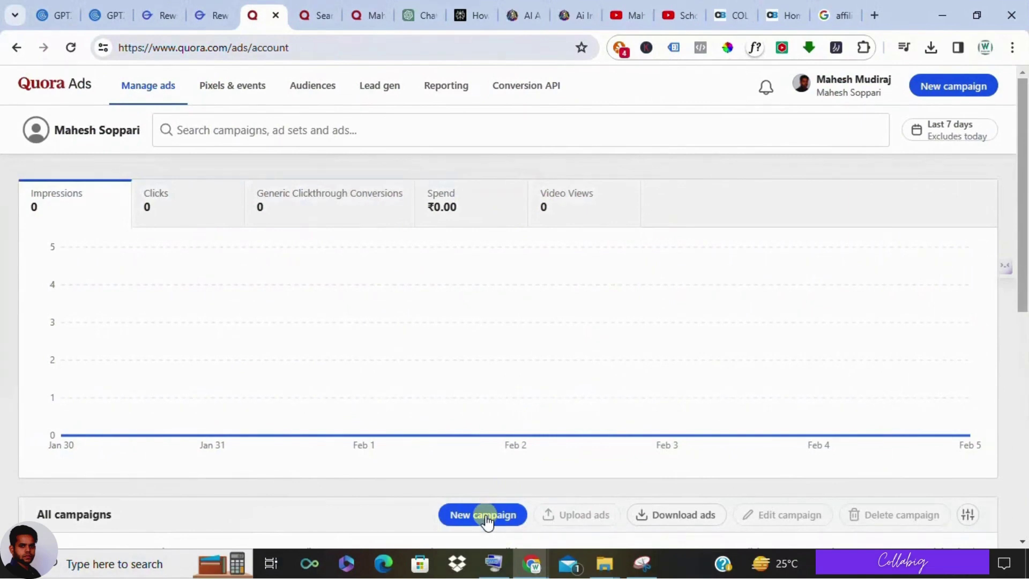
pyautogui.click(486, 518)
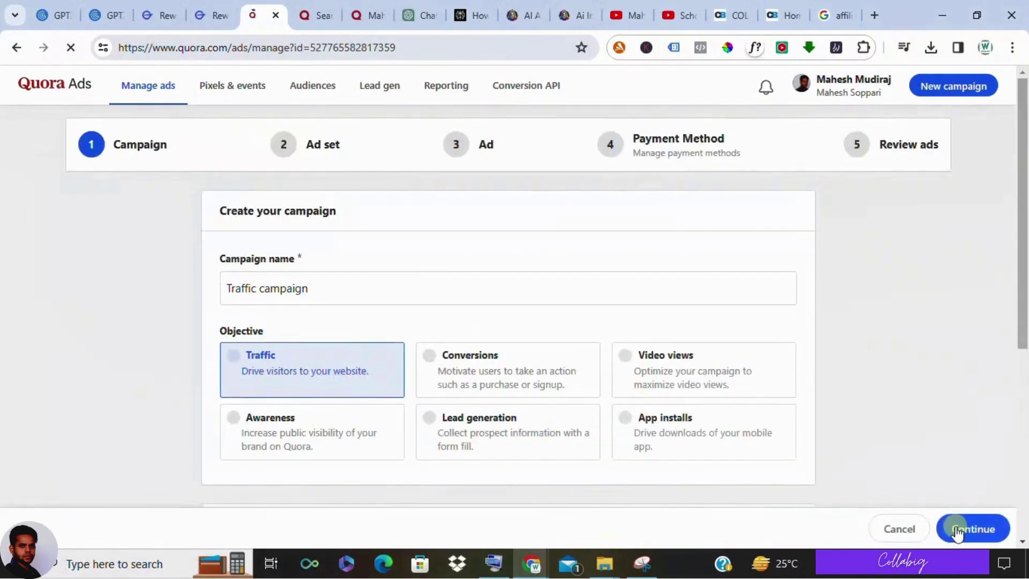
pyautogui.click(960, 528)
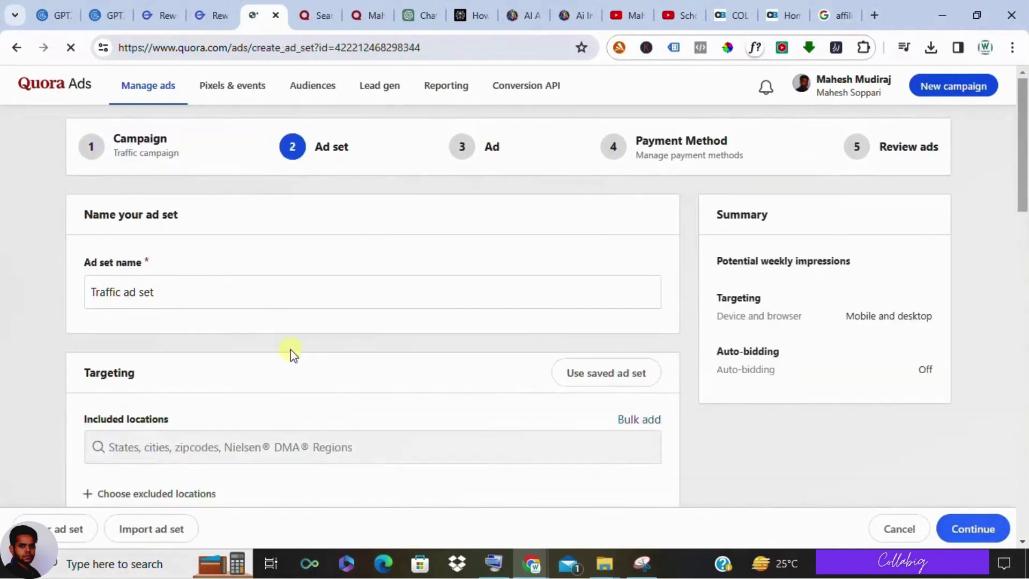
# Set the ad set's contextual targeting to Questions.
pyautogui.scroll(-4, 279, 332)
pyautogui.scroll(-4, 268, 319)
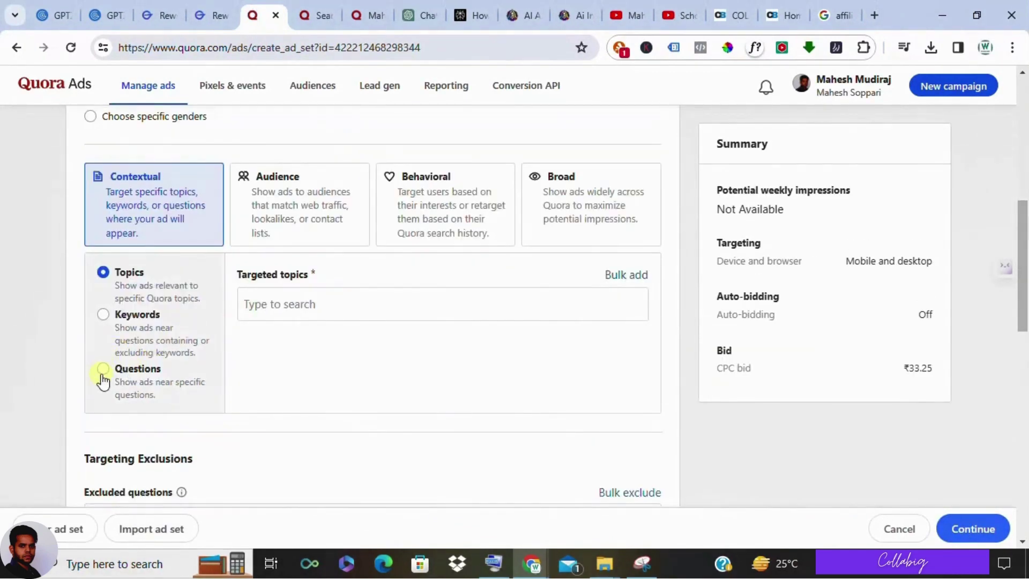
pyautogui.click(104, 369)
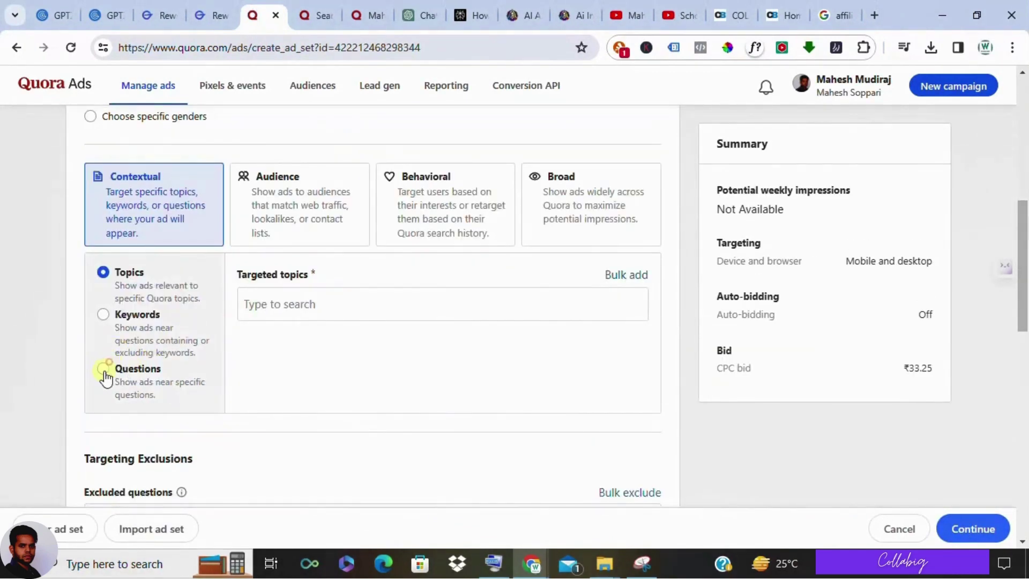
# Bulk-search for questions to target with the keyword "affiliate marketing".
pyautogui.click(621, 276)
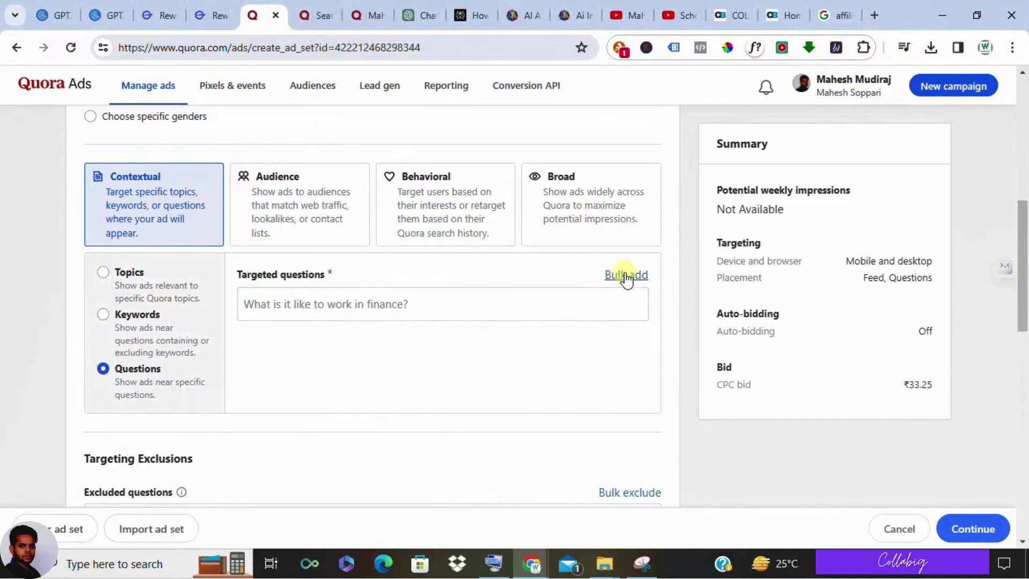
pyautogui.click(626, 276)
pyautogui.rightClick(388, 294)
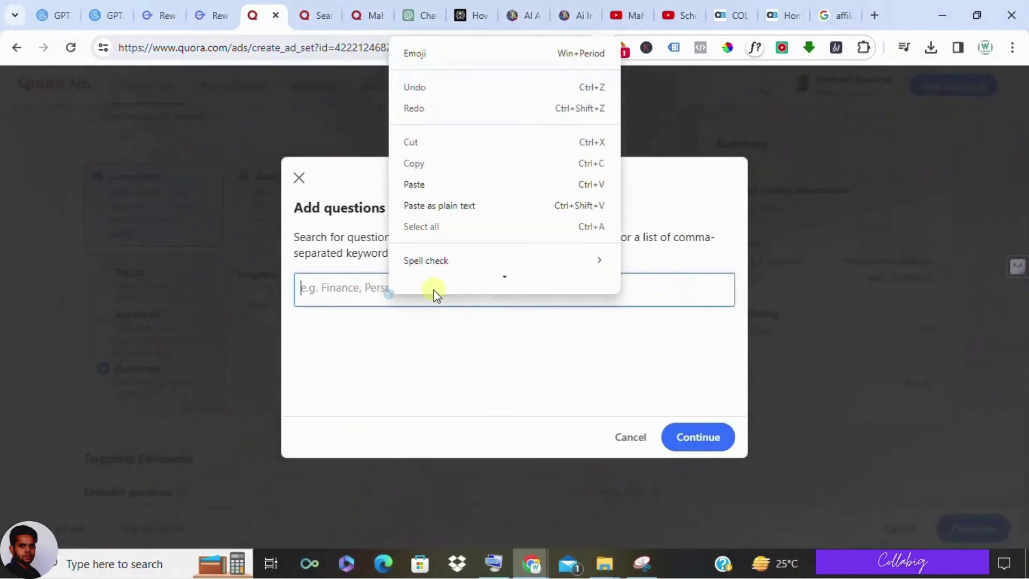
pyautogui.click(418, 184)
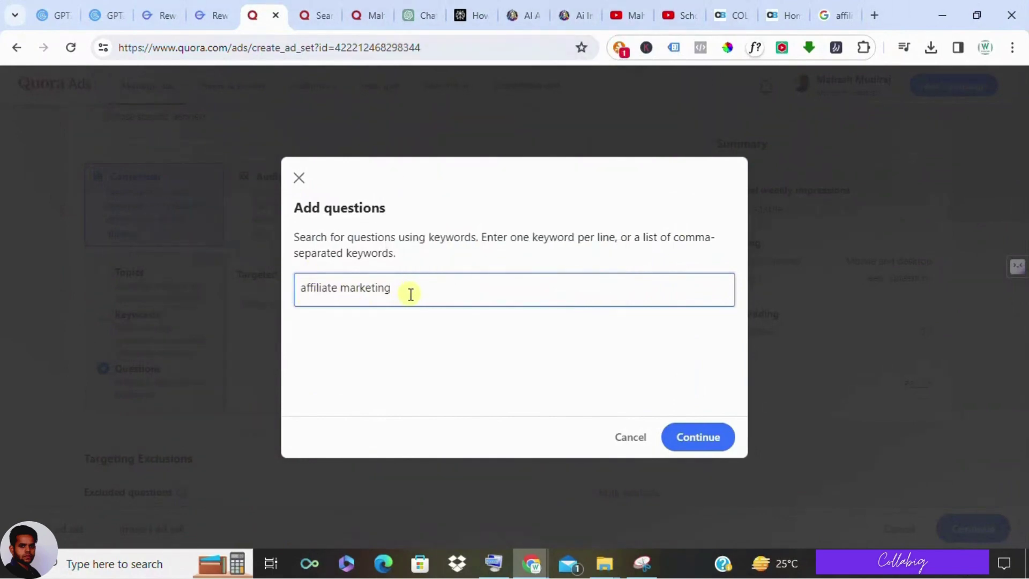
pyautogui.click(689, 450)
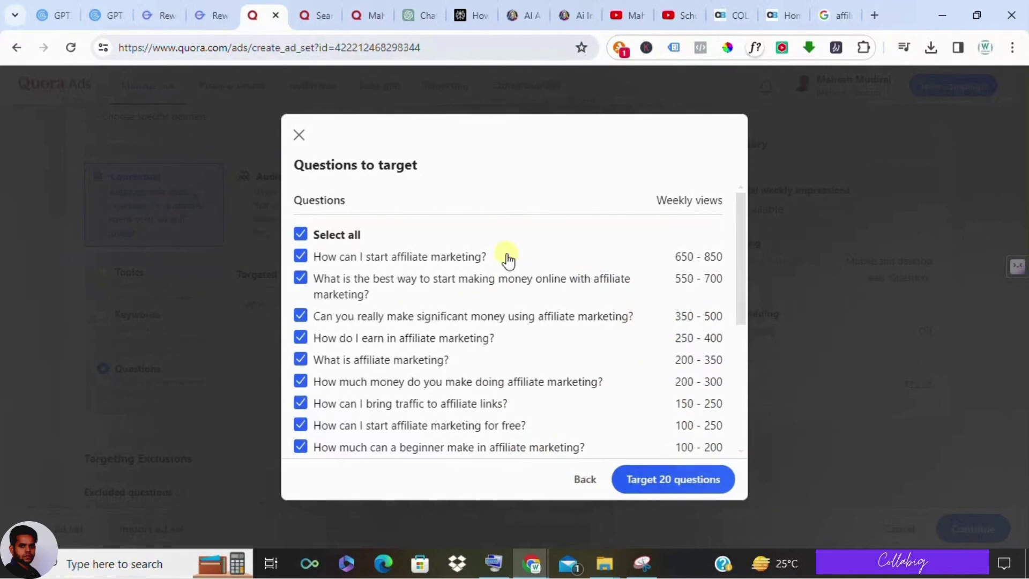
# Copy the question "How can I start affiliate marketing?" from the list of questions to target.
pyautogui.moveTo(501, 259); pyautogui.dragTo(306, 257)
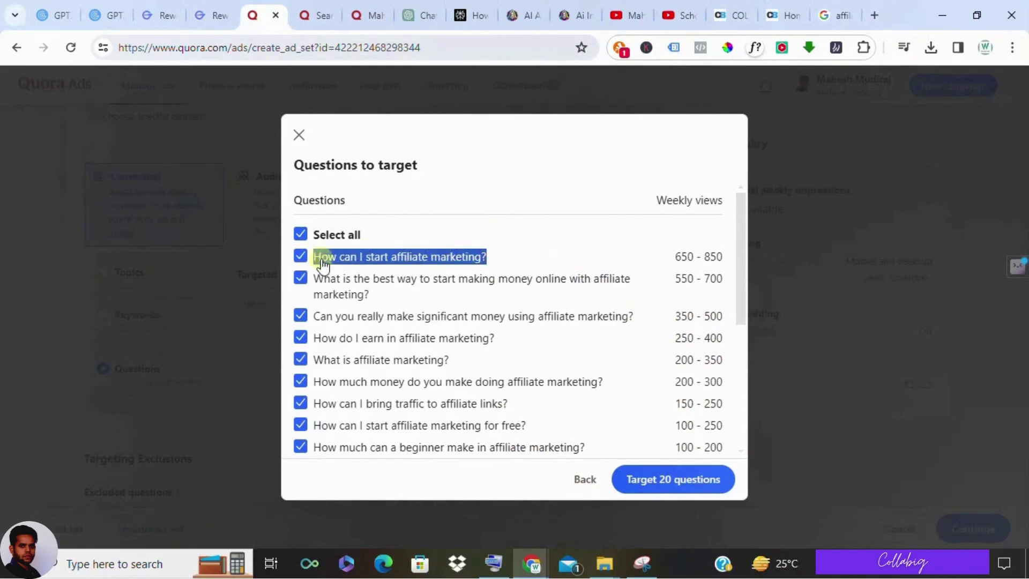
pyautogui.rightClick(329, 267)
pyautogui.click(379, 289)
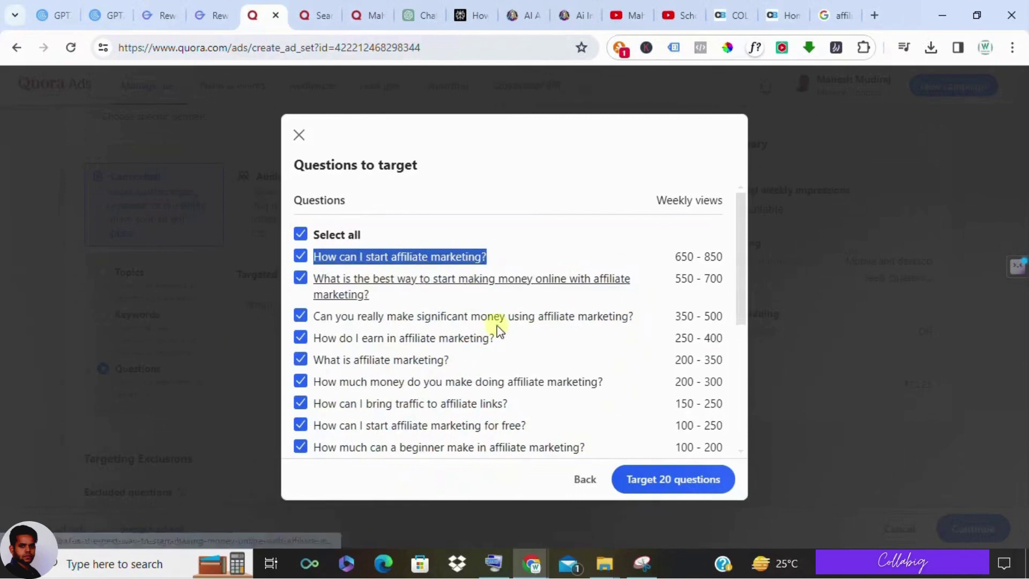
# Switch to the Perplexity thread on starting affiliate marketing and compare its question with the one in the Quora list.
pyautogui.click(424, 14)
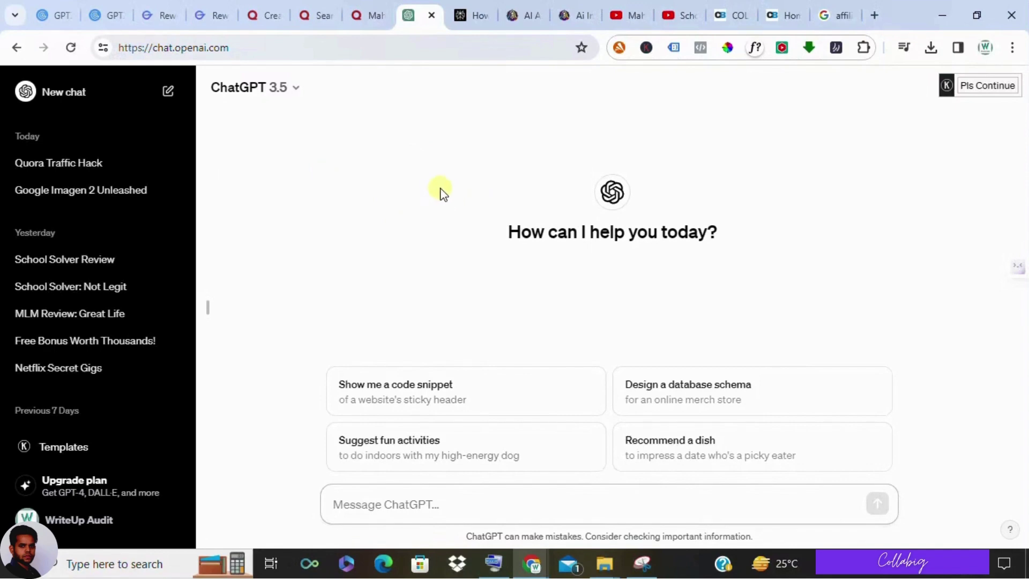
pyautogui.click(465, 7)
pyautogui.scroll(3, 236, 199)
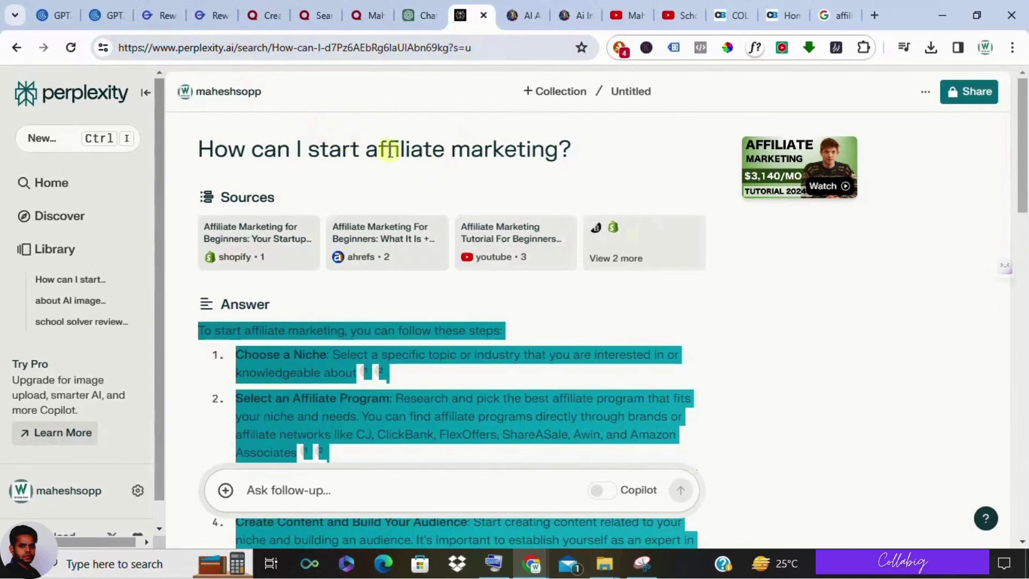
pyautogui.click(263, 15)
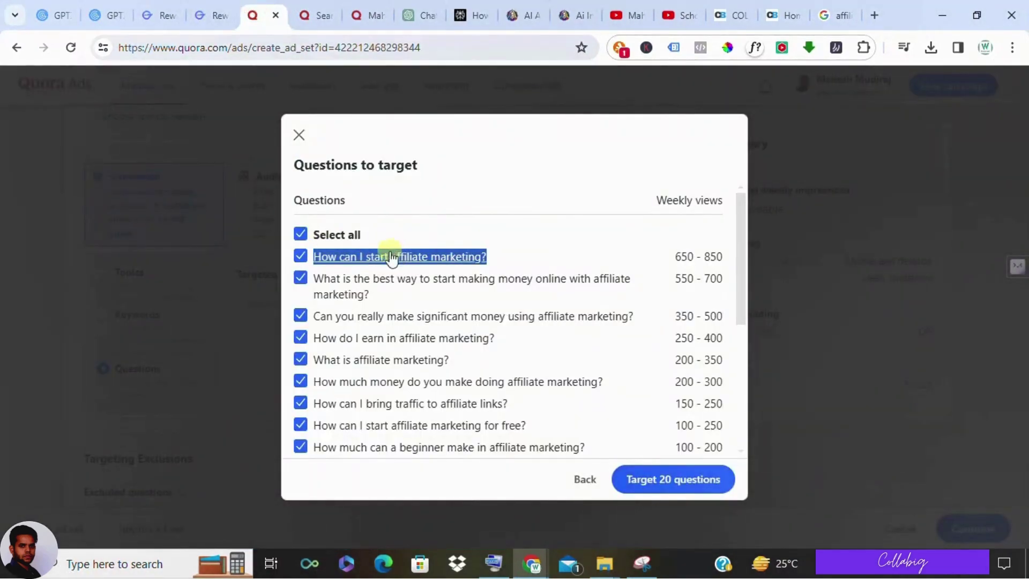
pyautogui.click(465, 5)
pyautogui.click(261, 8)
pyautogui.click(461, 13)
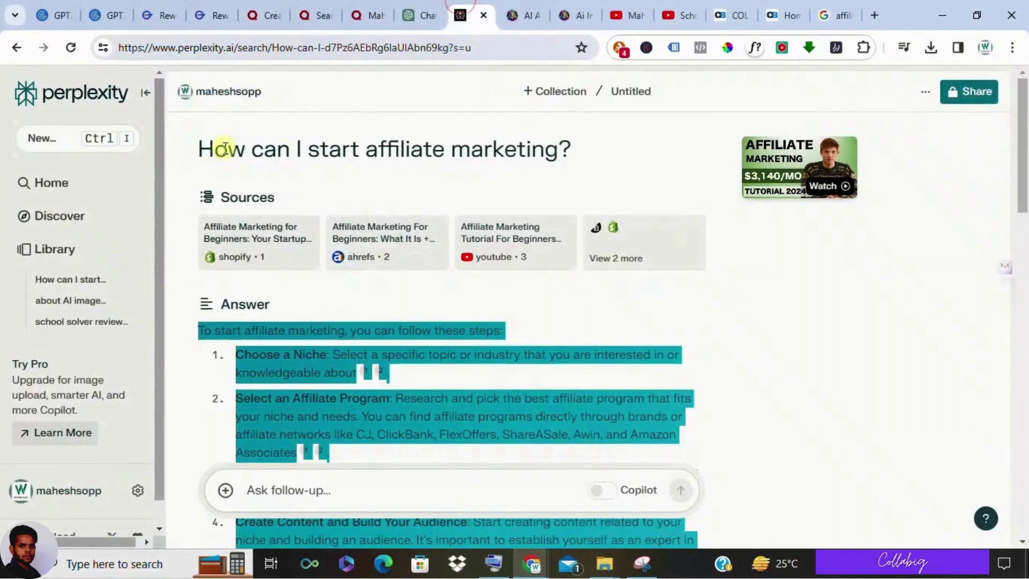
# Highlight the Perplexity thread's question and read through the answer below it.
pyautogui.moveTo(193, 155); pyautogui.dragTo(598, 142)
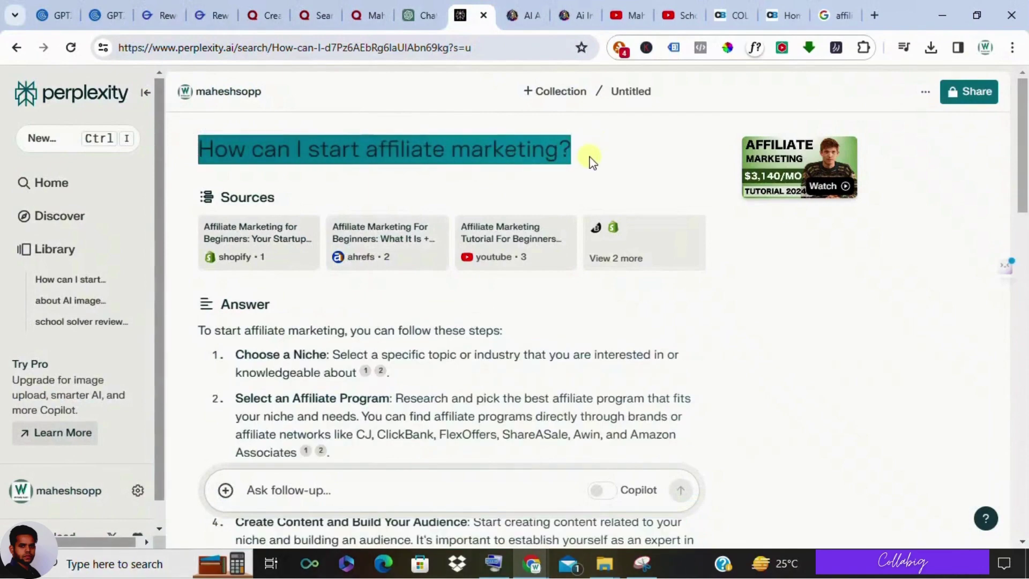
pyautogui.scroll(-3, 367, 202)
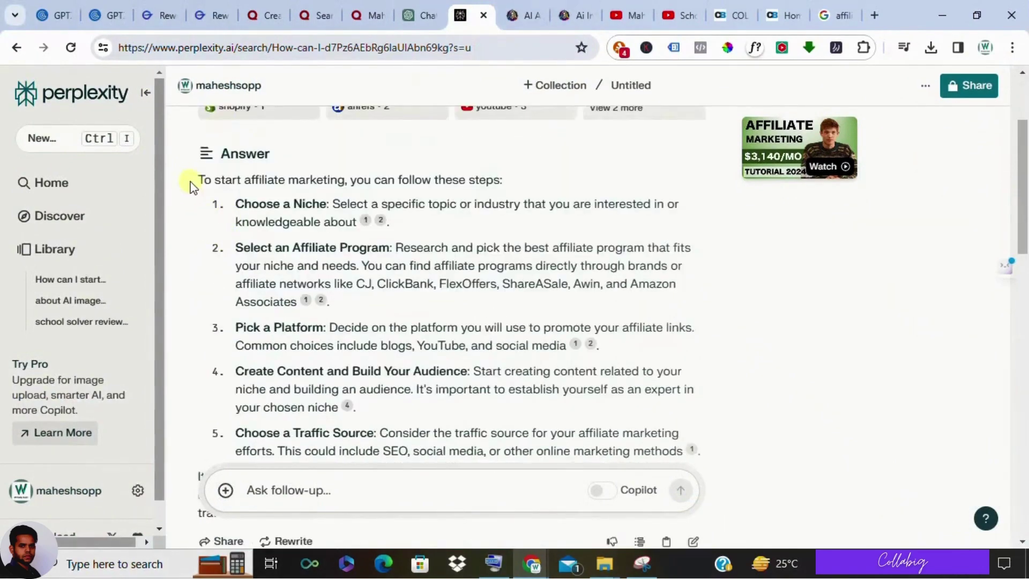
pyautogui.scroll(-5, 252, 204)
pyautogui.scroll(2, 343, 322)
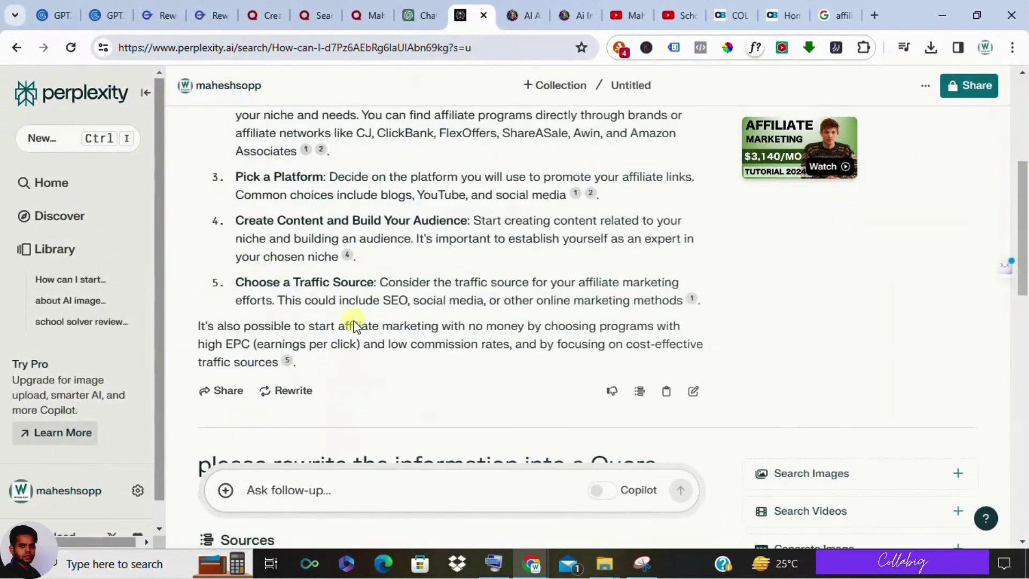
# Select Perplexity's entire answer on starting affiliate marketing, review it, and switch to the GPTZero AI detector.
pyautogui.moveTo(317, 361); pyautogui.dragTo(177, 337)
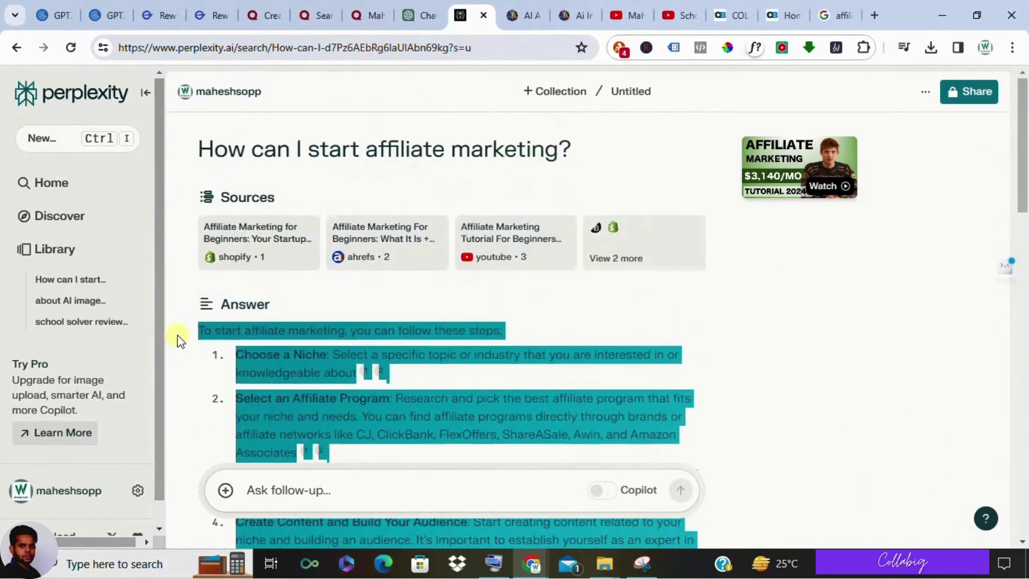
pyautogui.scroll(-3, 317, 369)
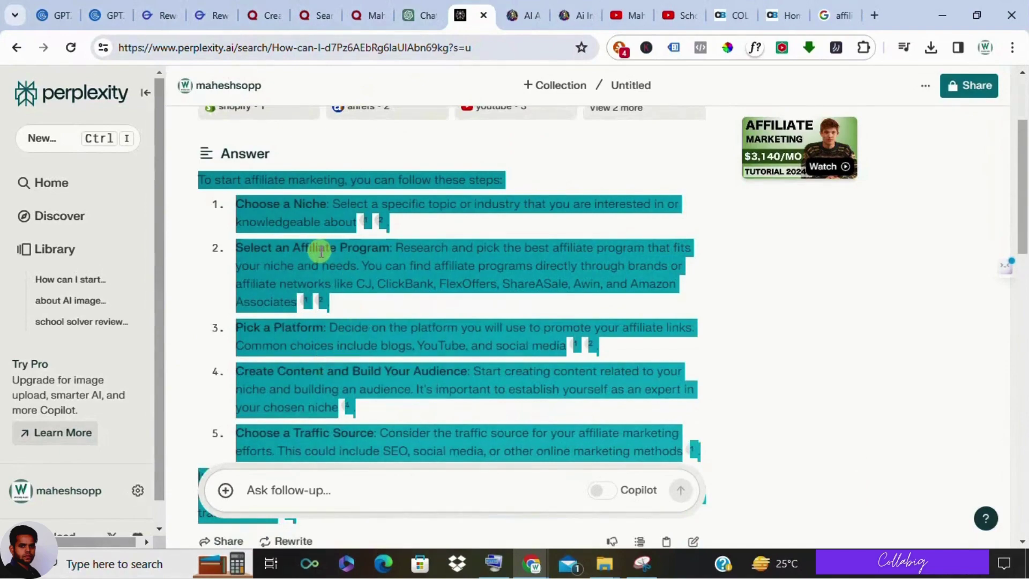
pyautogui.scroll(-3, 389, 310)
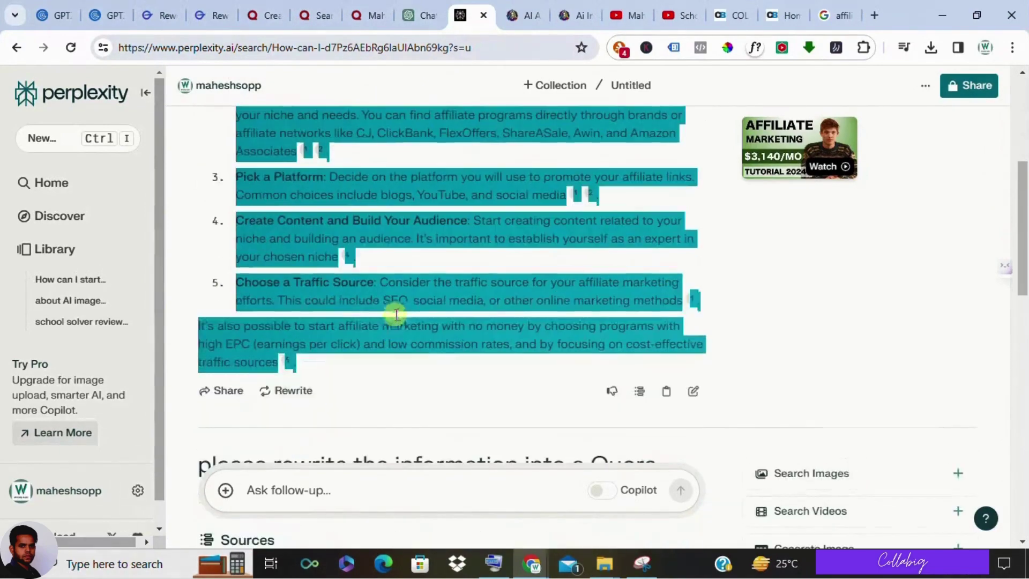
pyautogui.scroll(3, 371, 321)
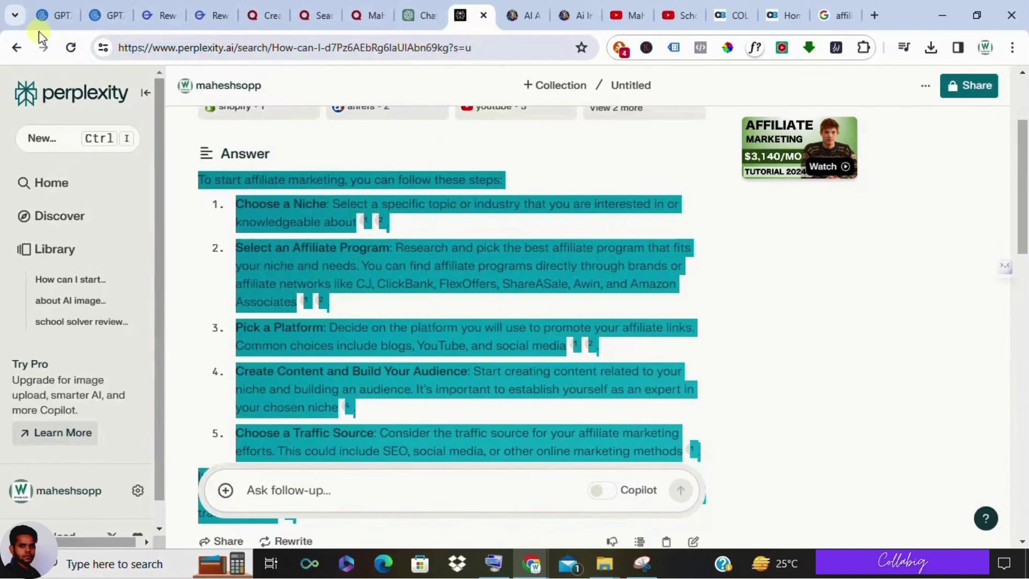
pyautogui.moveTo(48, 11)
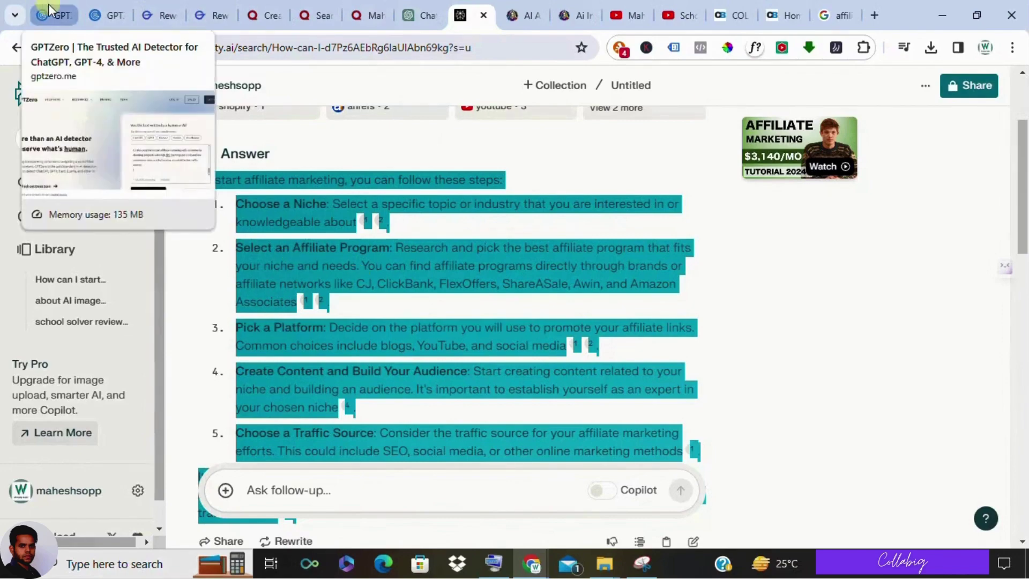
pyautogui.click(49, 10)
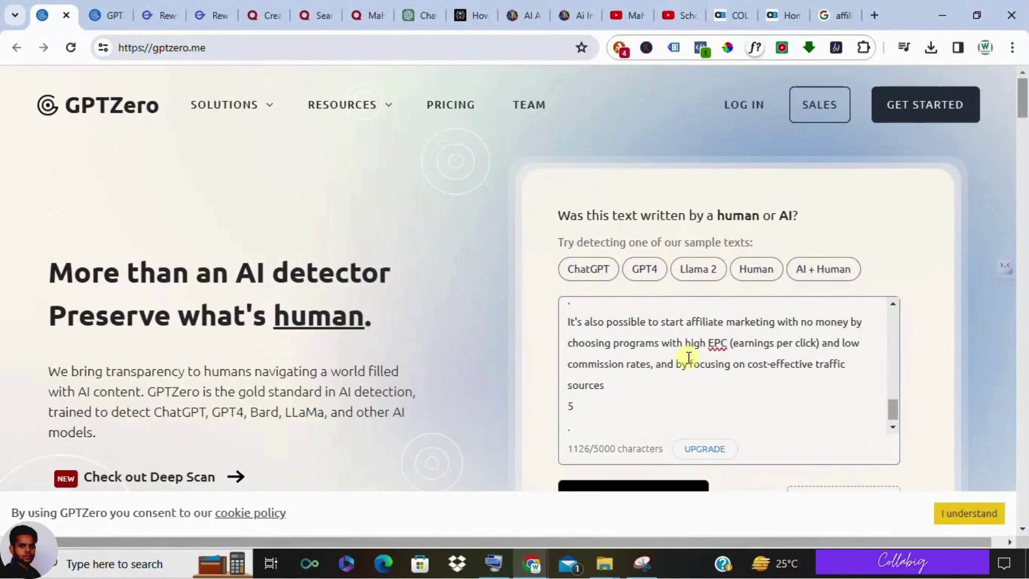
# Check the origin of the pasted Perplexity answer in GPTZero and review the classification of the text.
pyautogui.scroll(-2, 670, 354)
pyautogui.scroll(2, 331, 310)
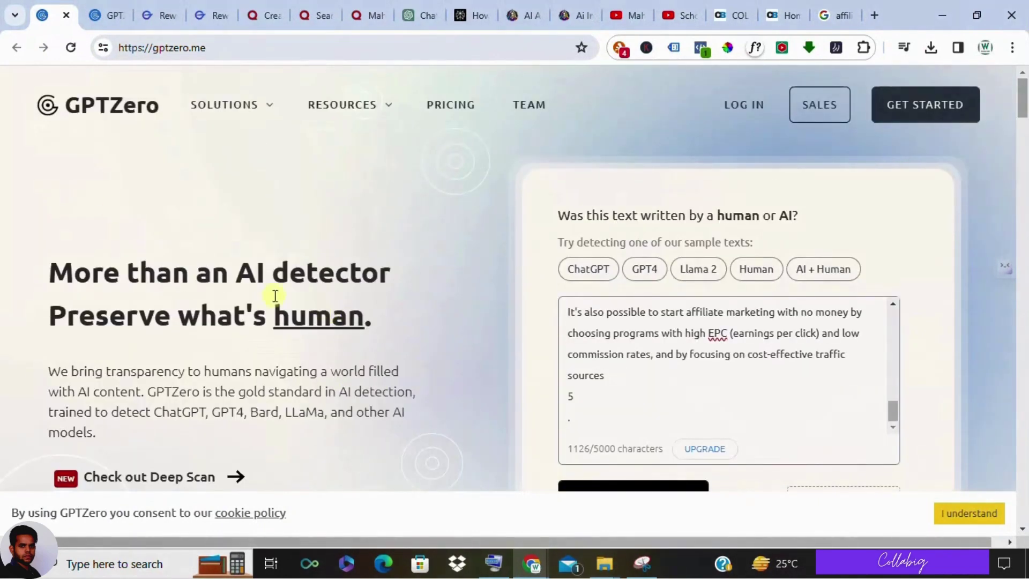
pyautogui.scroll(3, 770, 377)
pyautogui.scroll(3, 750, 375)
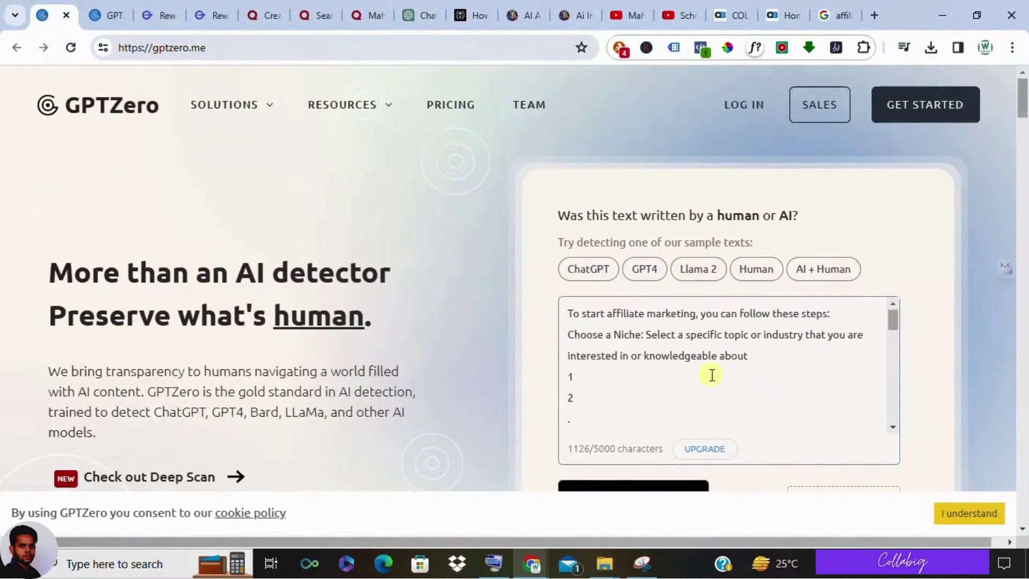
pyautogui.scroll(-8, 664, 395)
pyautogui.scroll(-3, 665, 375)
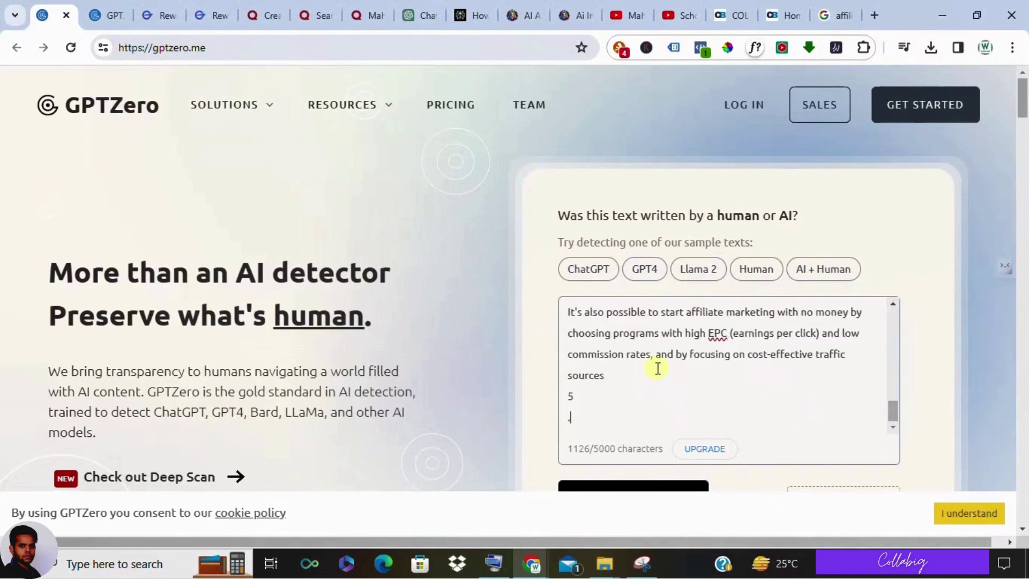
pyautogui.click(633, 424)
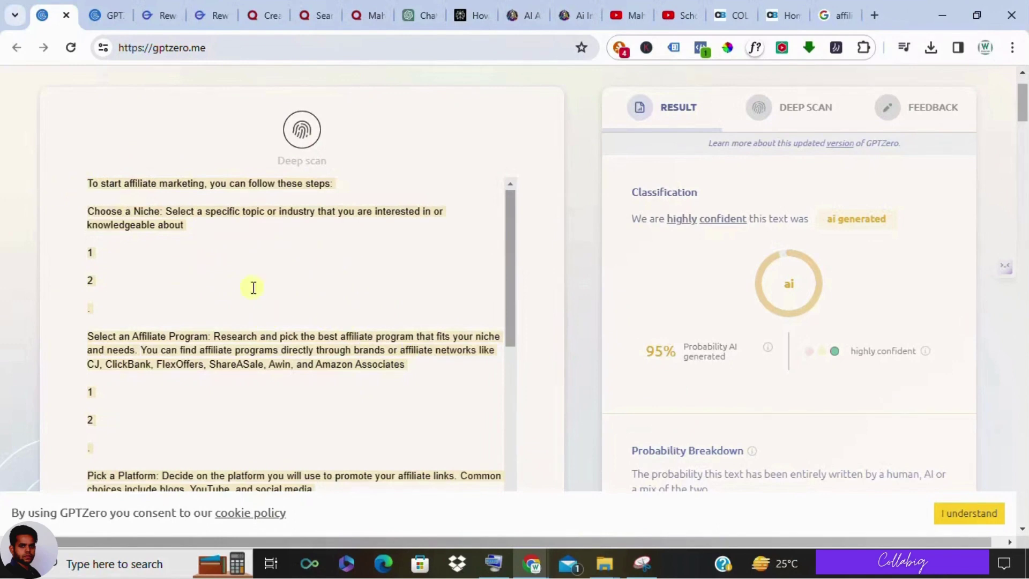
pyautogui.scroll(-7, 142, 294)
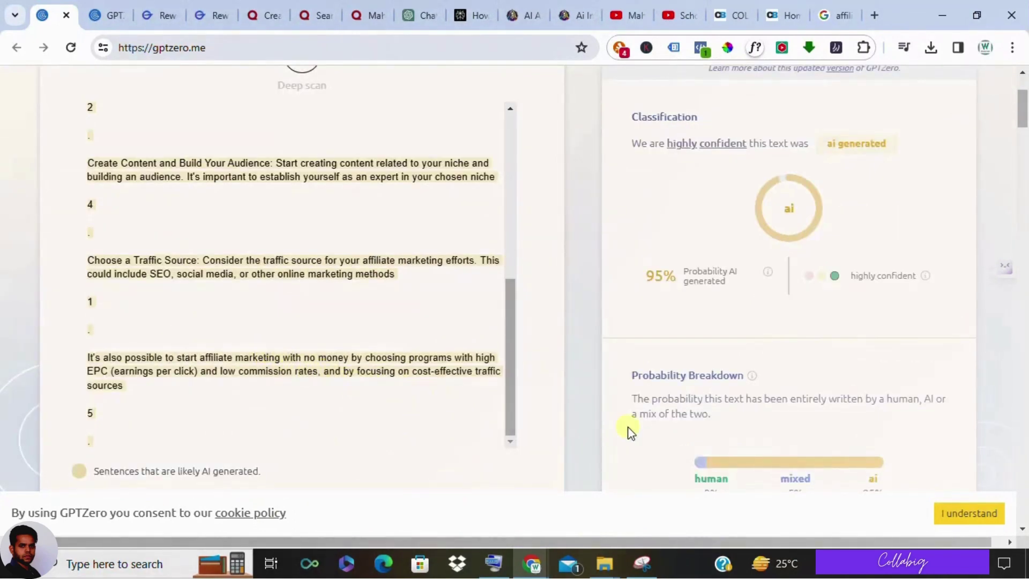
pyautogui.scroll(5, 599, 272)
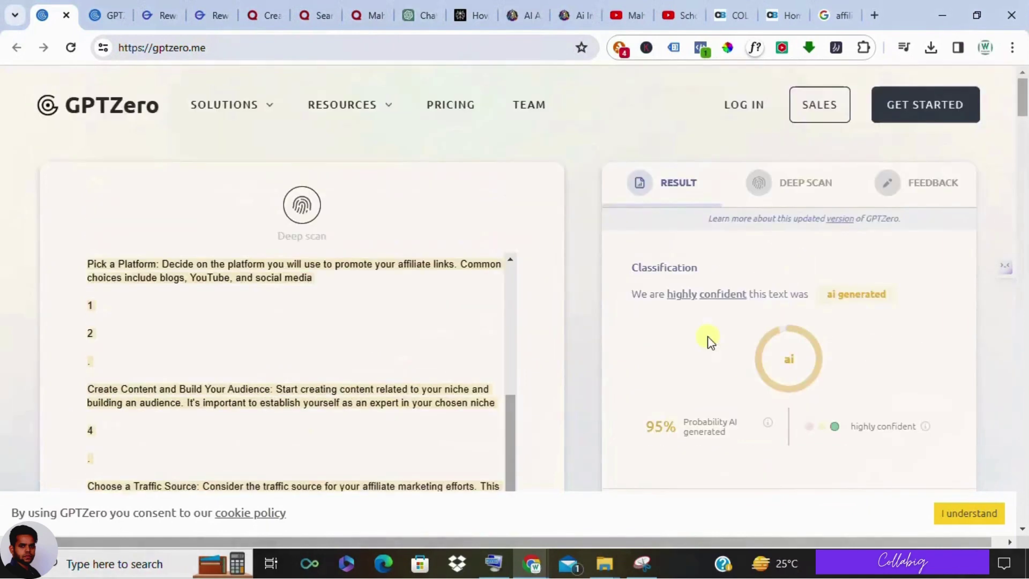
# Switch to GravityWrite's Rewrite Article (AI Detector Bypass) tool and generate a rewrite of the affiliate marketing answer.
pyautogui.click(211, 3)
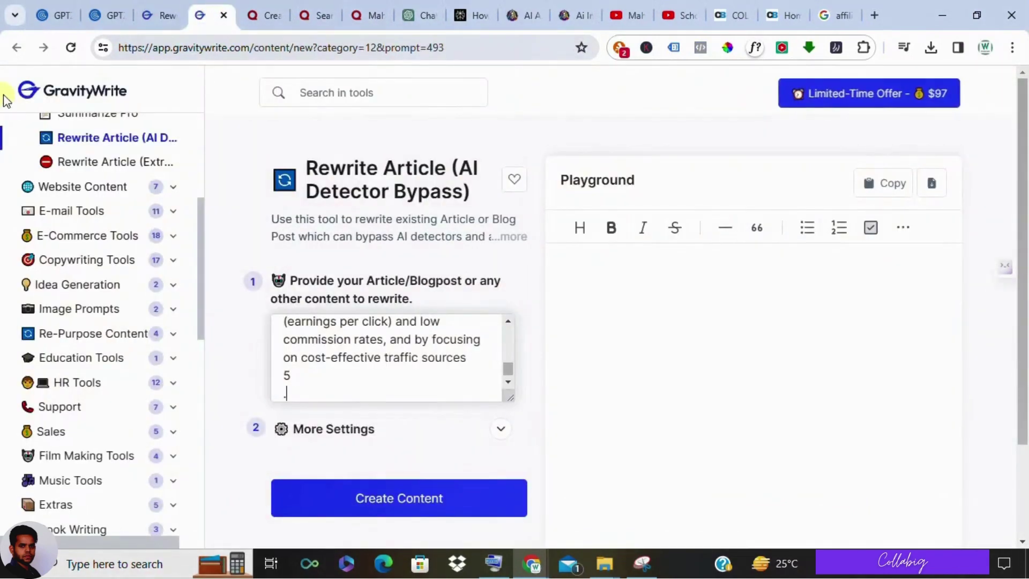
pyautogui.scroll(5, 85, 293)
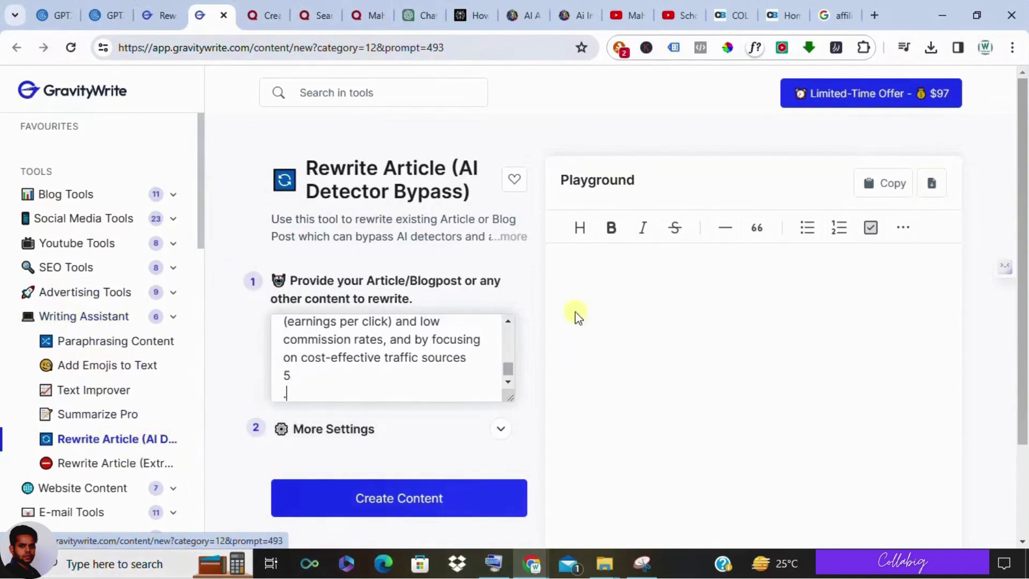
pyautogui.scroll(15, 342, 384)
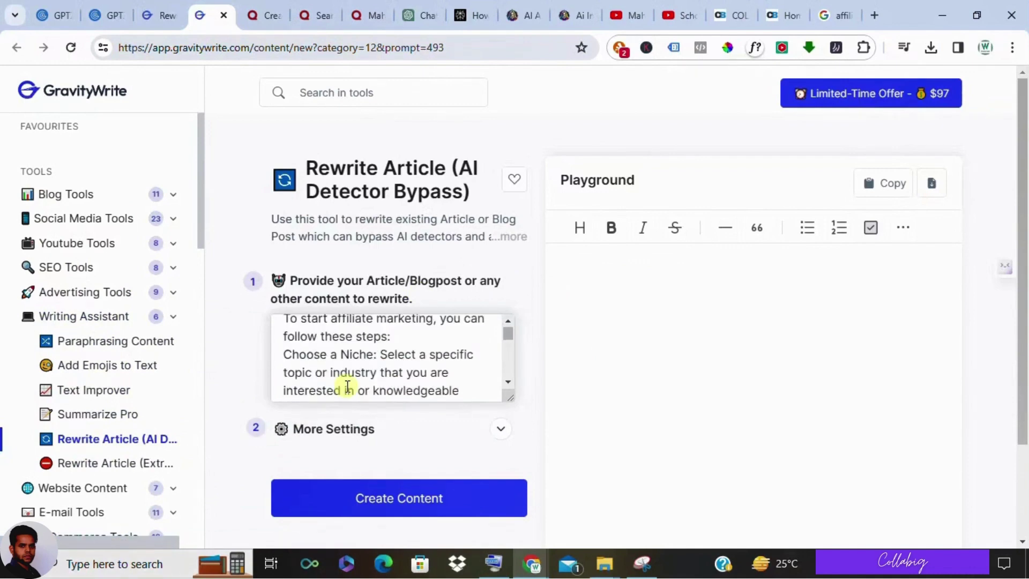
pyautogui.click(403, 488)
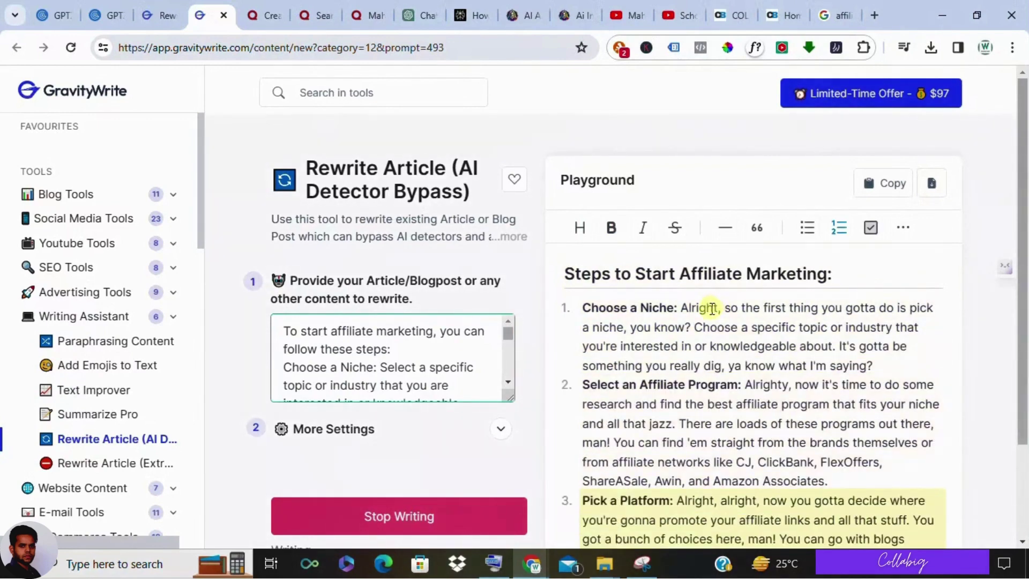
# Copy the finished rewrite from the other GravityWrite tab and check the rewritten text's origin in the second GPTZero tab.
pyautogui.click(160, 15)
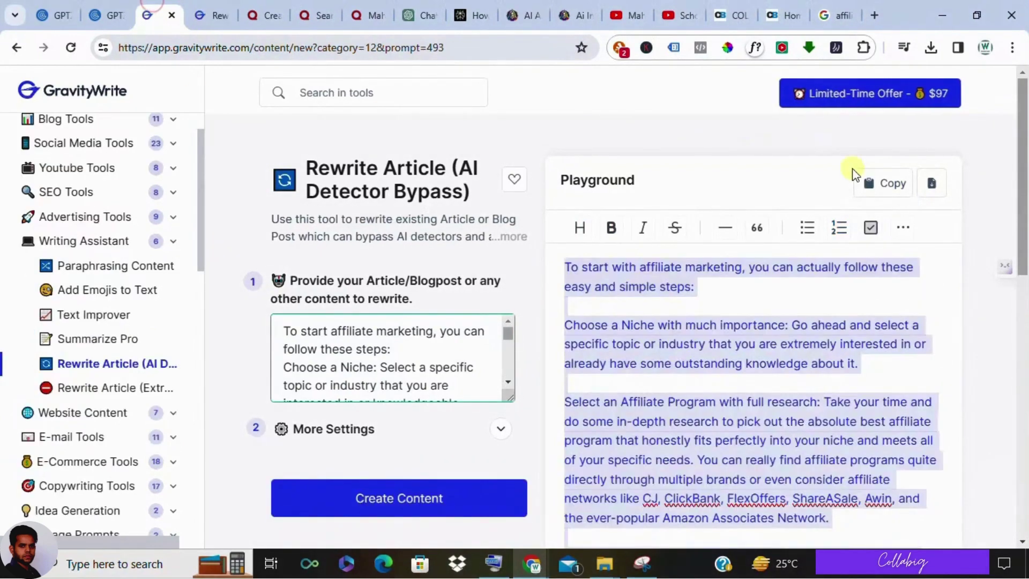
pyautogui.click(892, 183)
pyautogui.click(110, 14)
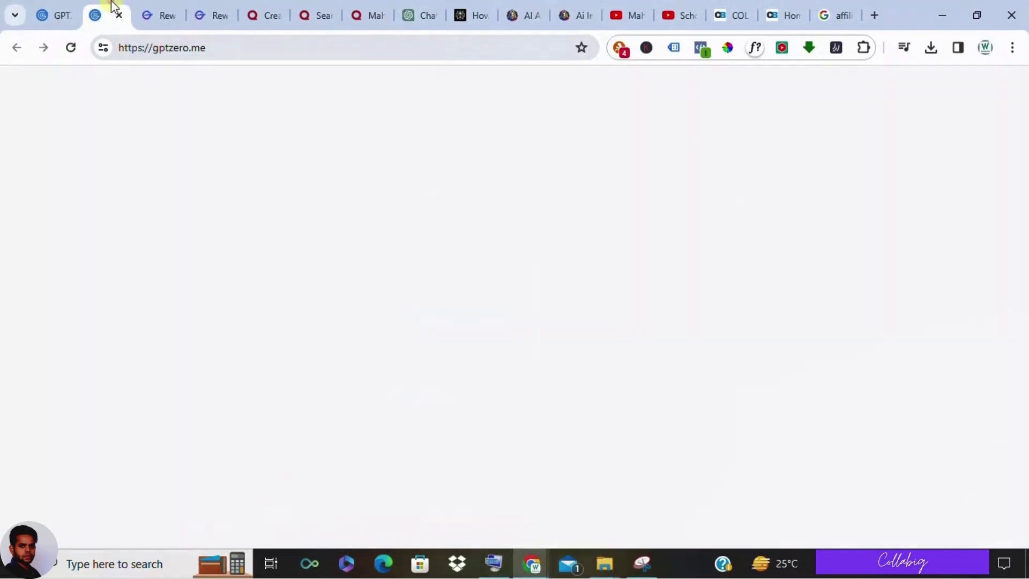
pyautogui.scroll(-5, 683, 373)
pyautogui.scroll(-3, 931, 375)
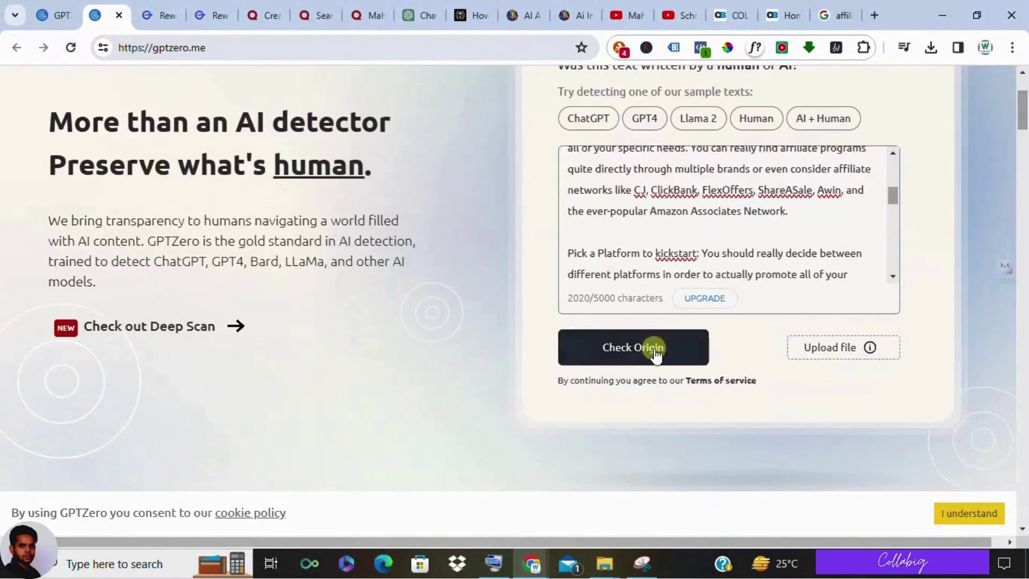
pyautogui.click(647, 348)
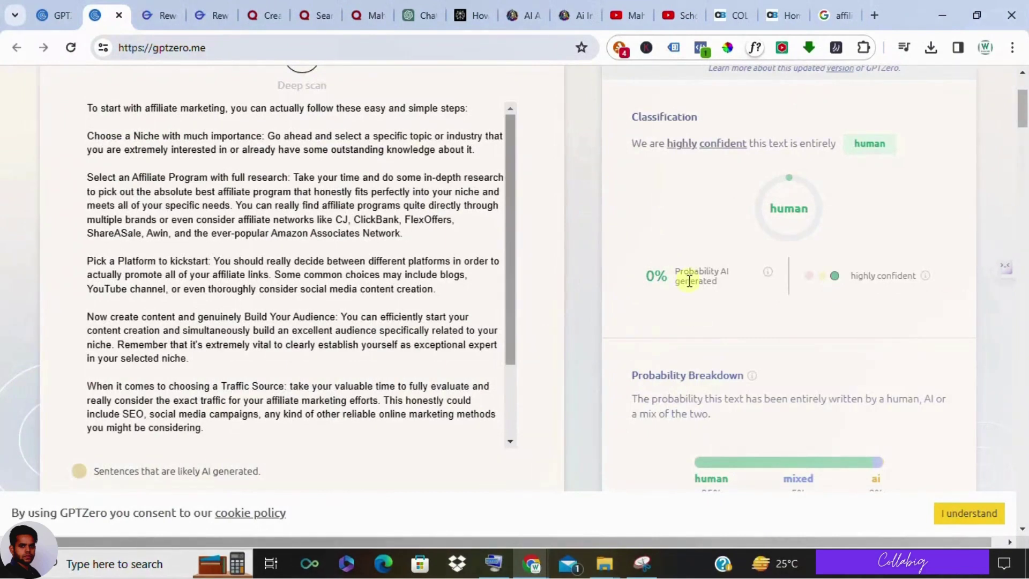
# Highlight the AI probability in the GPTZero result and read through the rewritten affiliate marketing text.
pyautogui.moveTo(635, 275); pyautogui.dragTo(708, 295)
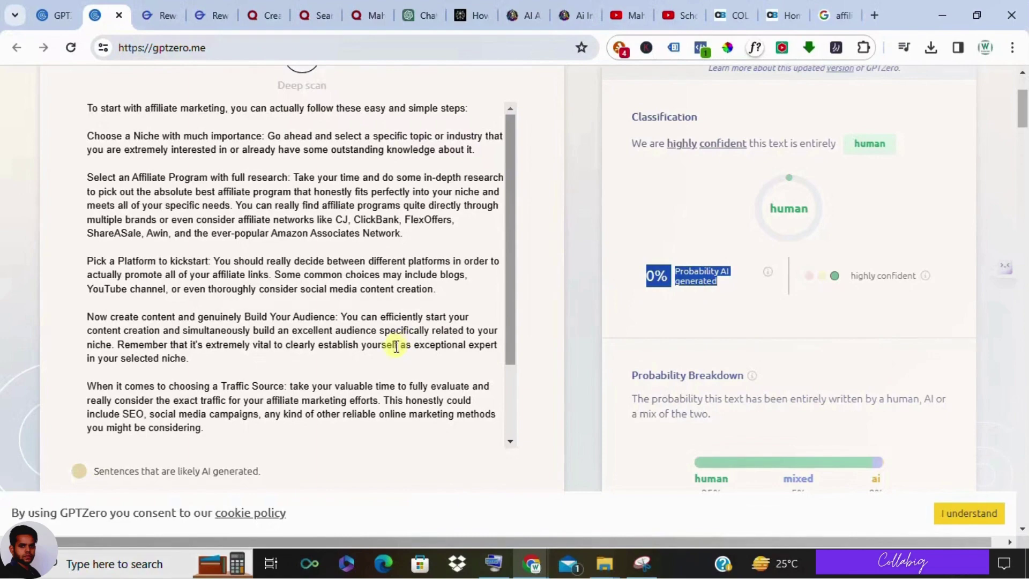
pyautogui.scroll(3, 379, 317)
pyautogui.scroll(-10, 361, 328)
pyautogui.scroll(6, 661, 335)
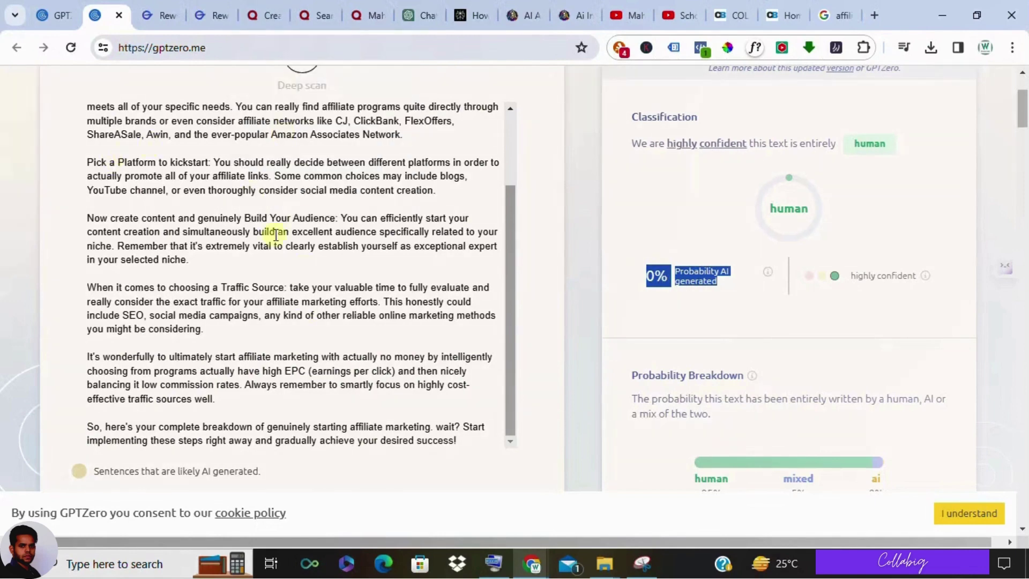
pyautogui.scroll(3, 276, 234)
pyautogui.moveTo(129, 149); pyautogui.dragTo(449, 413)
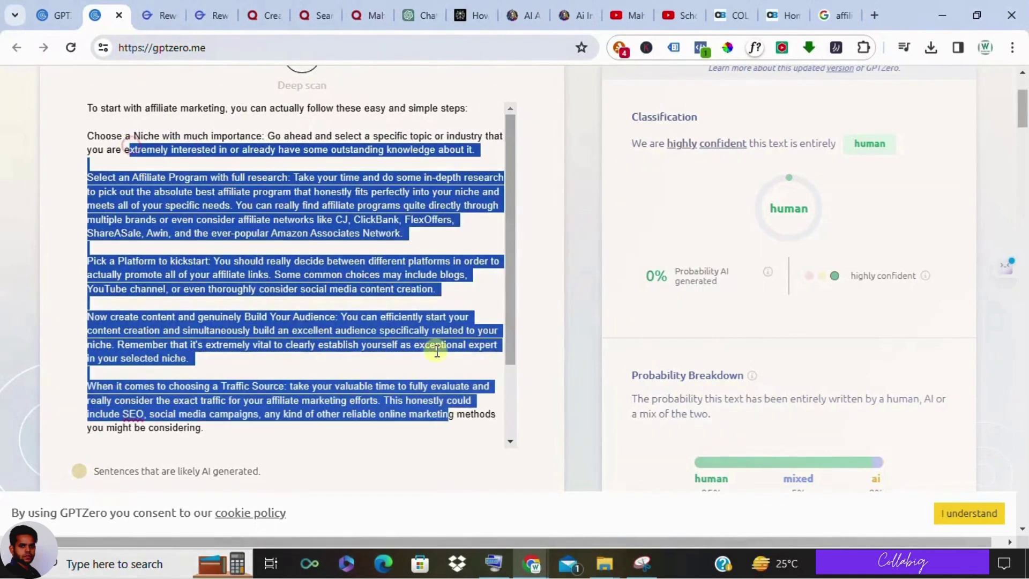
# Switch to the Quora Ads question list and copy the question "How can I start affiliate marketing?".
pyautogui.click(264, 7)
pyautogui.rightClick(401, 253)
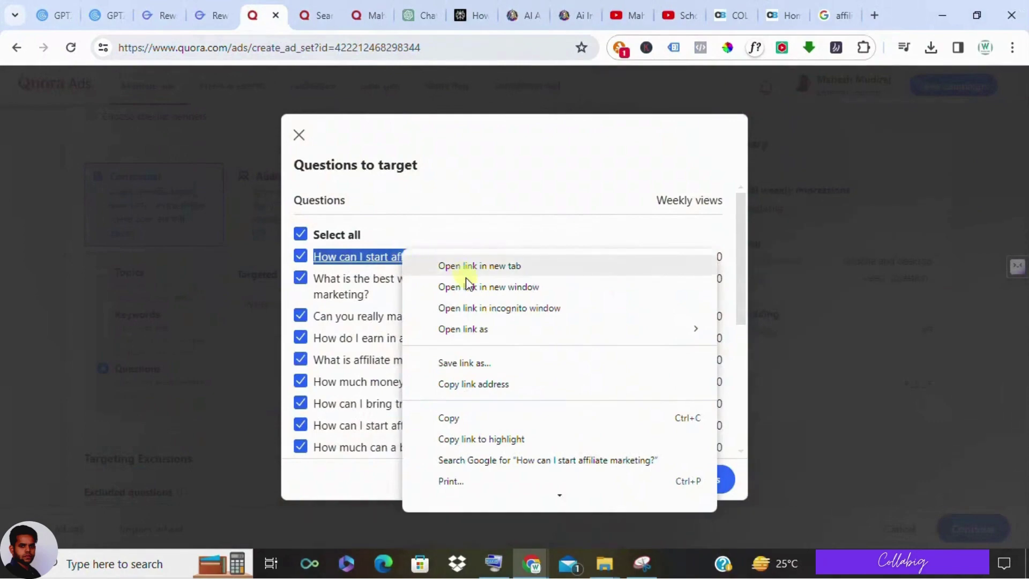
pyautogui.click(455, 418)
# Review the Quora search results for "make money with affiliate Marketing" and open "How do I earn in affiliate marketing in 2024?" in a new tab.
pyautogui.click(317, 7)
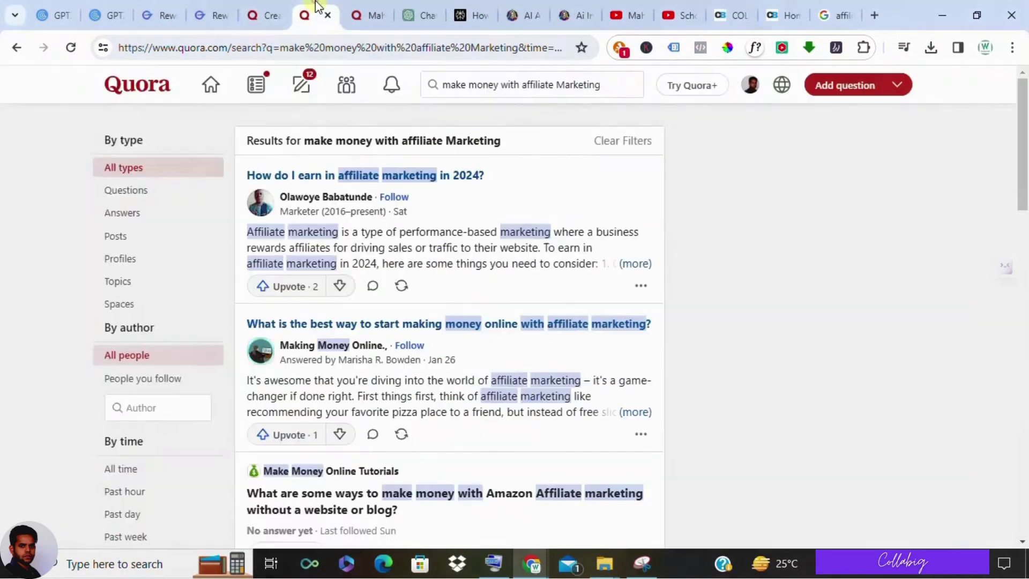
pyautogui.click(489, 87)
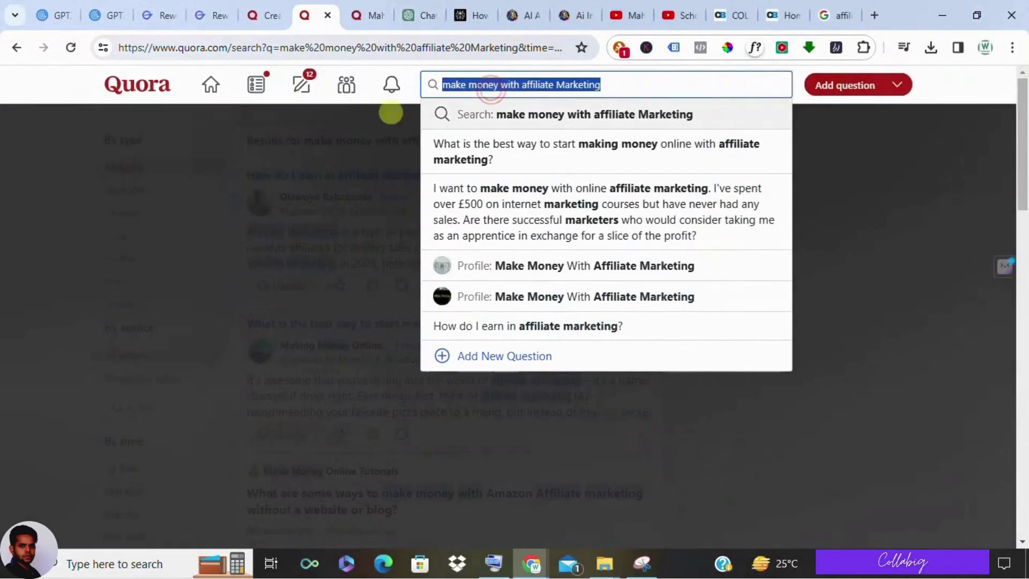
pyautogui.click(231, 182)
pyautogui.scroll(-2, 179, 337)
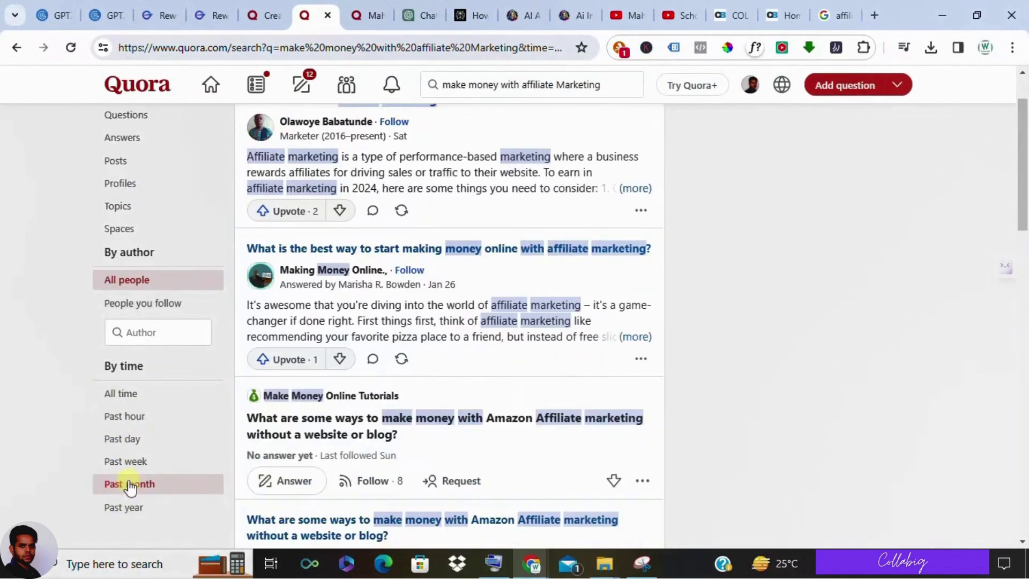
pyautogui.scroll(2, 425, 245)
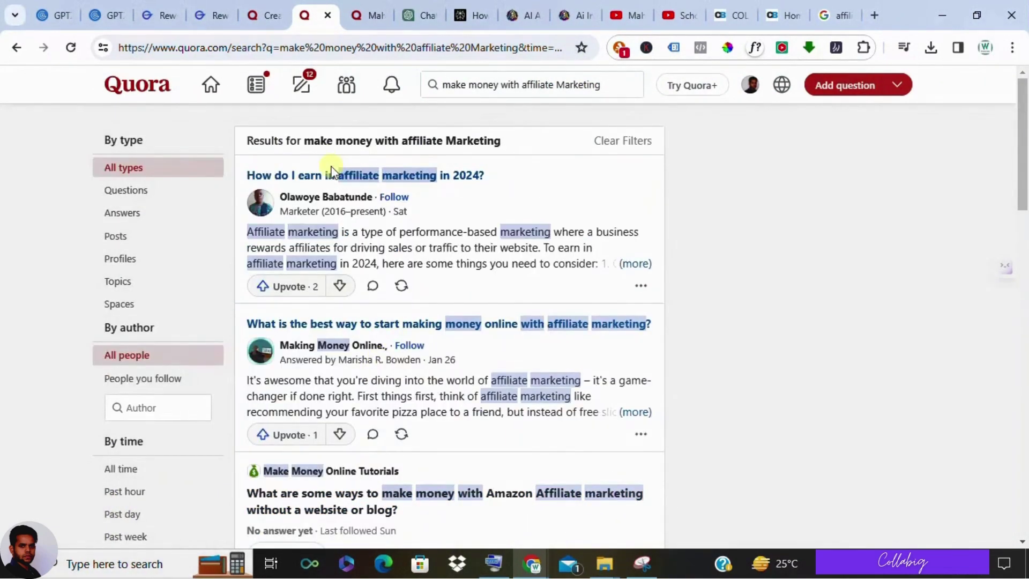
pyautogui.rightClick(334, 173)
pyautogui.click(377, 187)
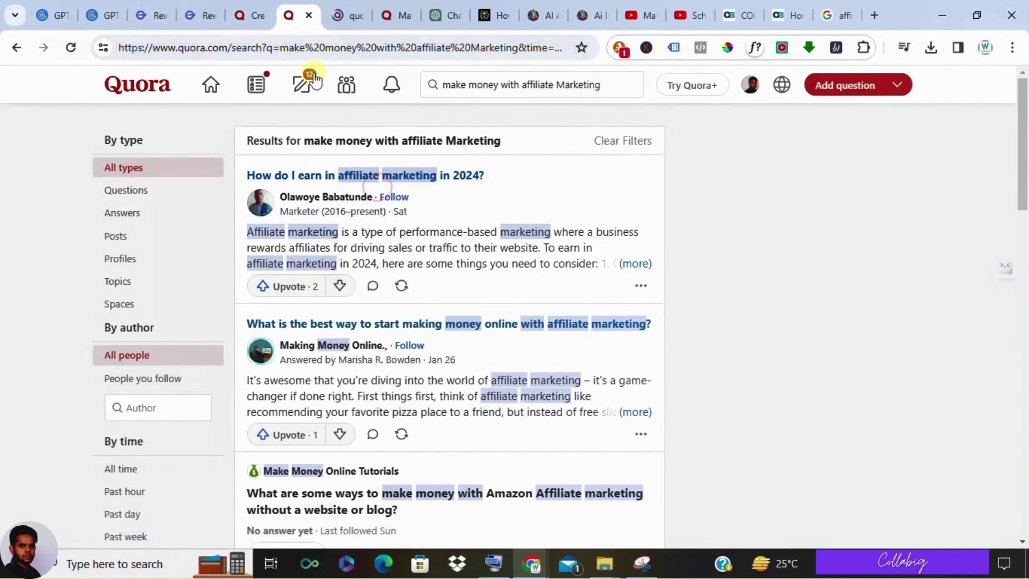
# Switch to the drafted answer to "How do I earn in affiliate marketing in 2024?" and review its text and image.
pyautogui.click(389, 11)
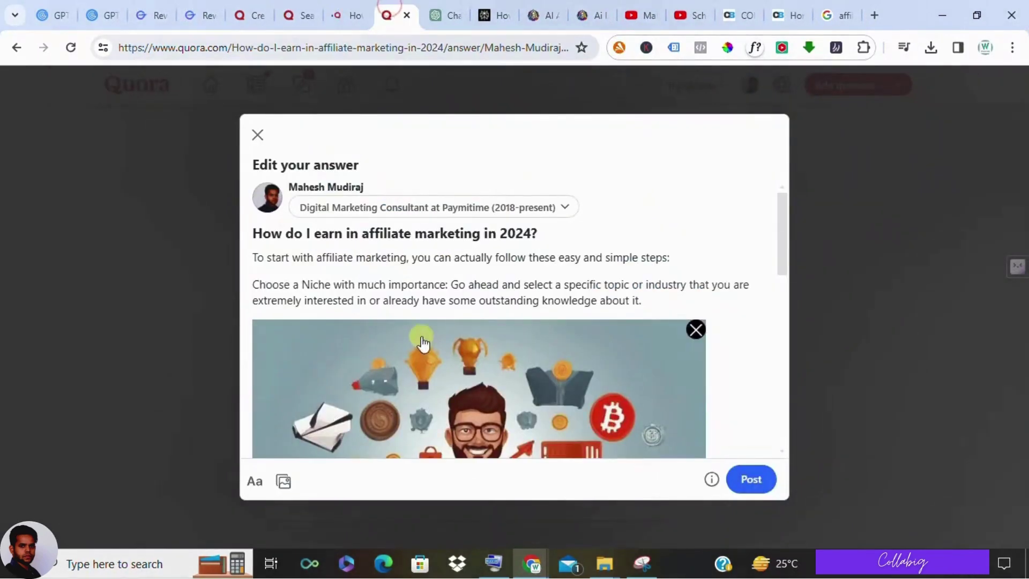
pyautogui.scroll(-5, 343, 276)
pyautogui.scroll(1, 418, 298)
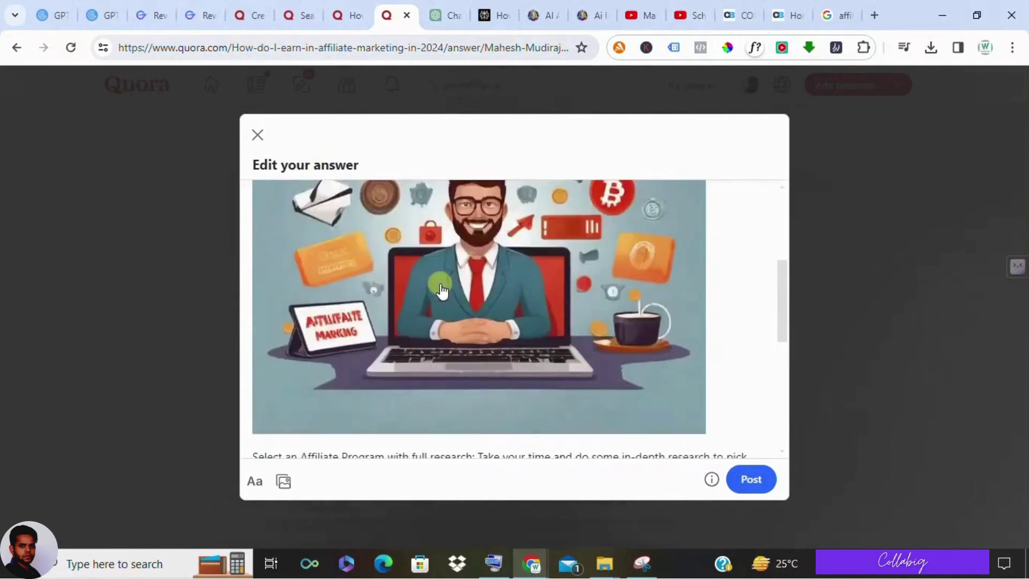
pyautogui.scroll(1, 442, 291)
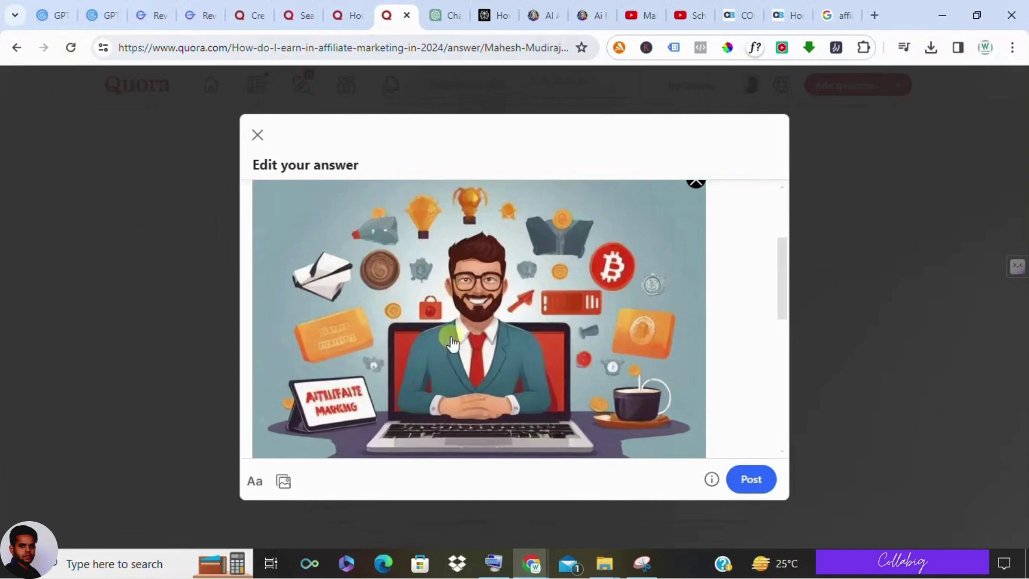
# Switch to Leonardo.Ai and examine the image generated from the prompt "how to start affiliate marketing".
pyautogui.click(539, 7)
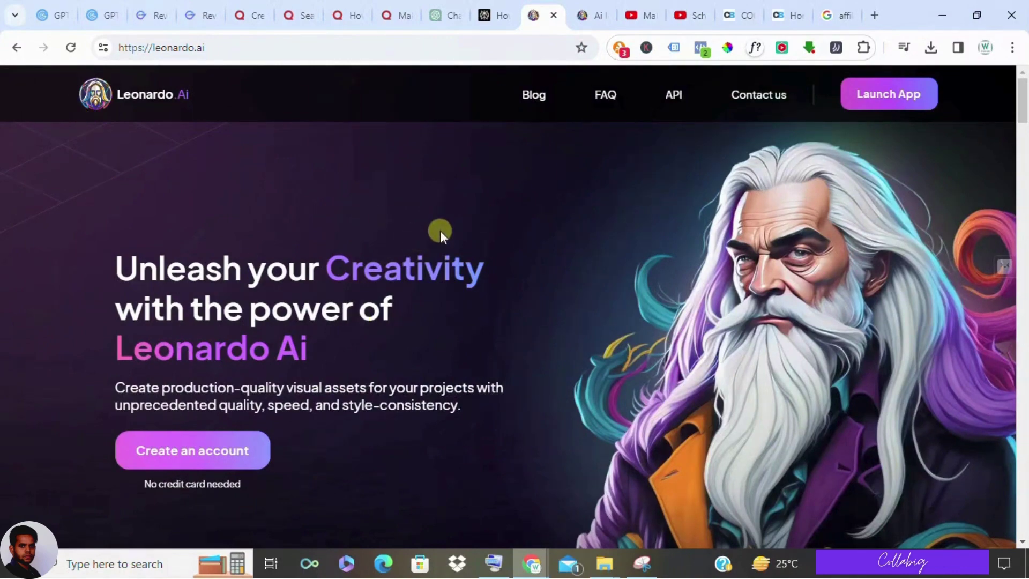
pyautogui.click(586, 15)
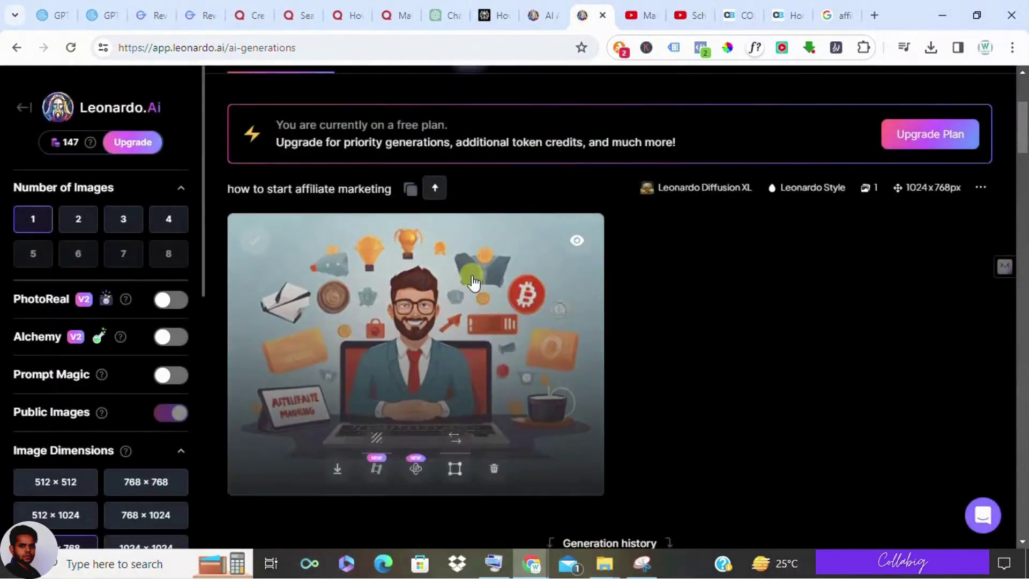
pyautogui.scroll(-1, 460, 331)
pyautogui.scroll(4, 460, 331)
pyautogui.scroll(-3, 434, 338)
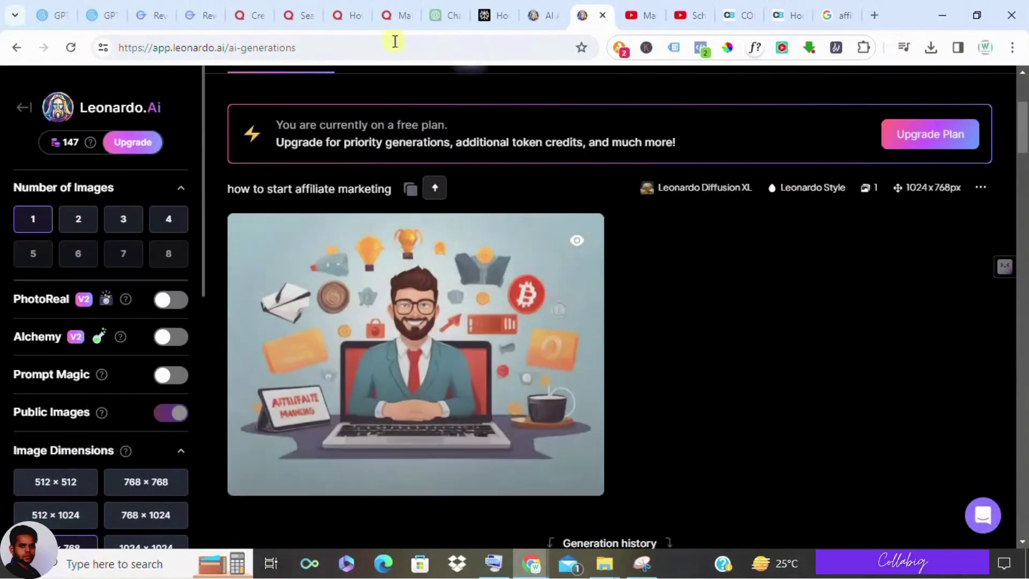
# Return to the Quora answer draft, check its closing paragraphs and links, and post the edited answer.
pyautogui.click(388, 7)
pyautogui.scroll(-5, 587, 354)
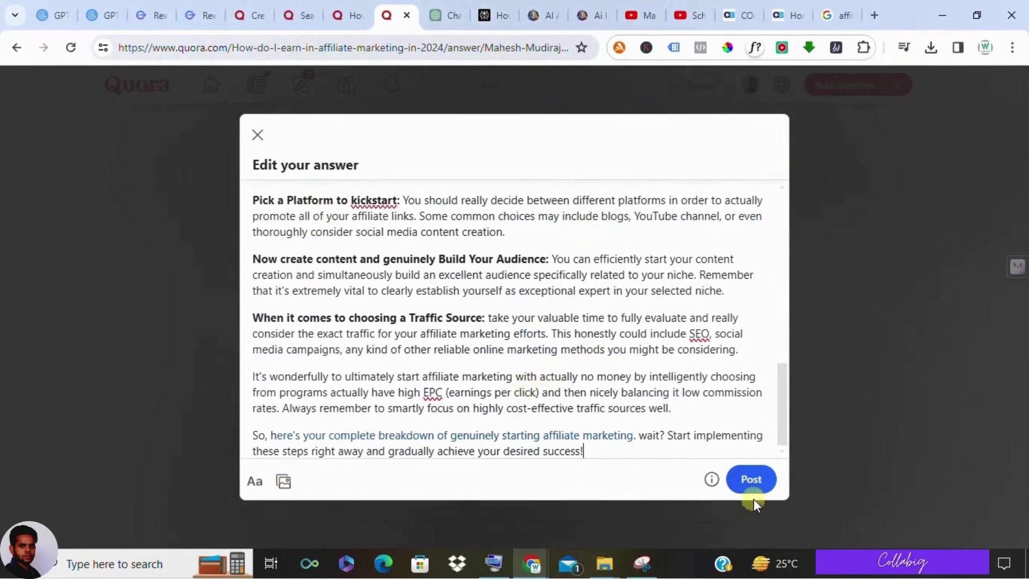
pyautogui.click(750, 483)
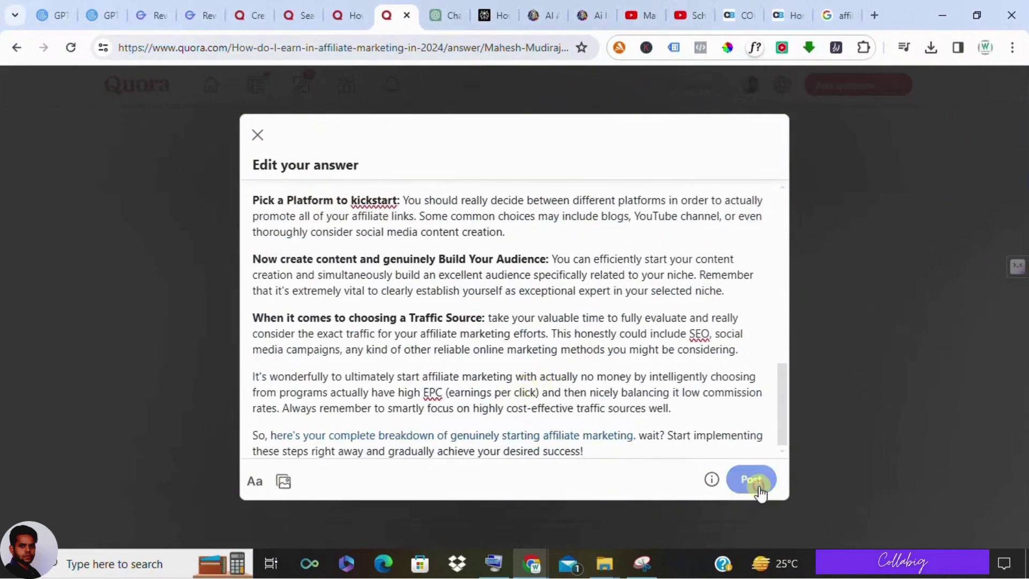
# Review the posted Quora answer from its heading and image down to its links and view count.
pyautogui.scroll(-10, 316, 370)
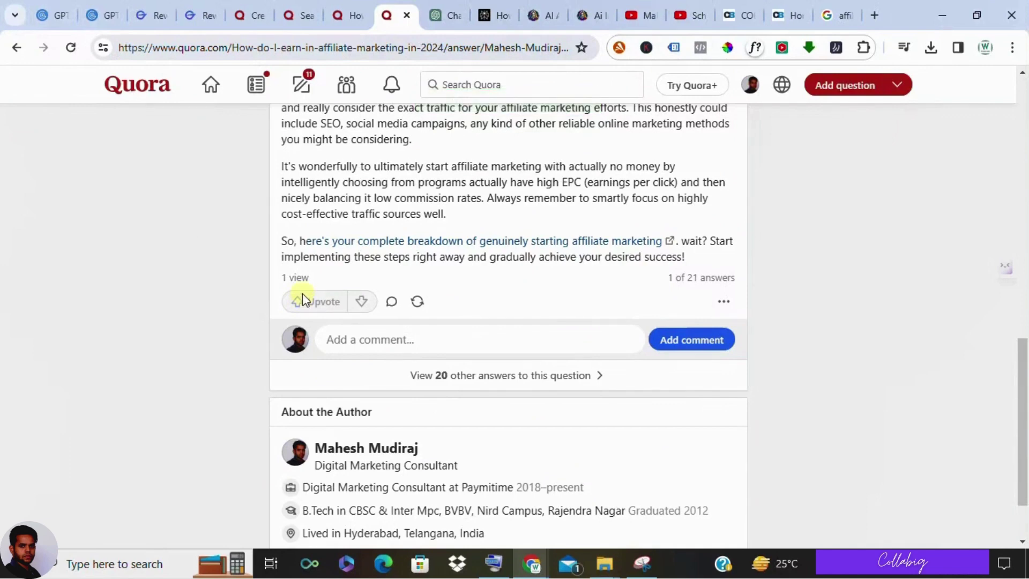
pyautogui.scroll(8, 392, 257)
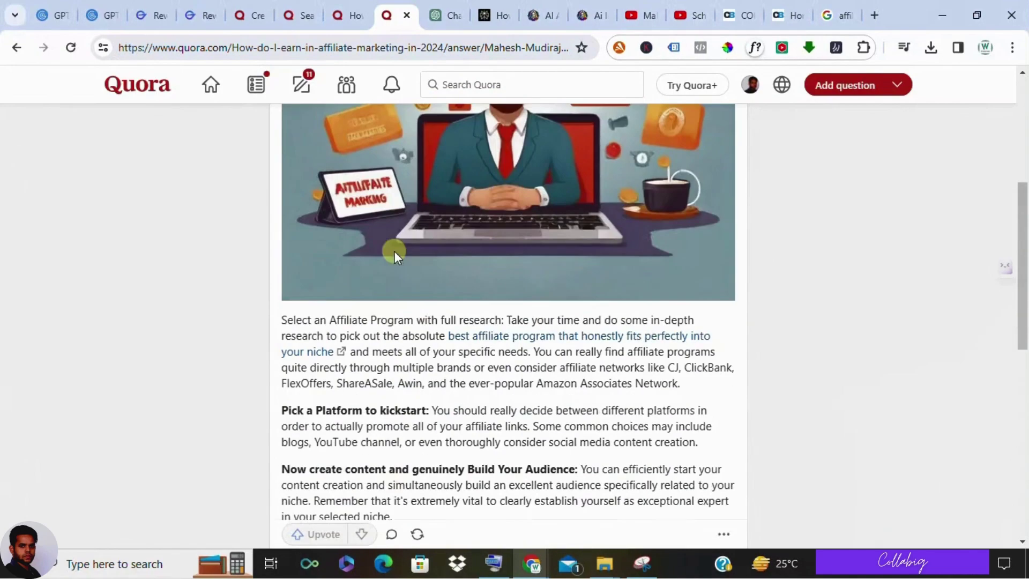
pyautogui.scroll(4, 343, 276)
pyautogui.scroll(1, 351, 274)
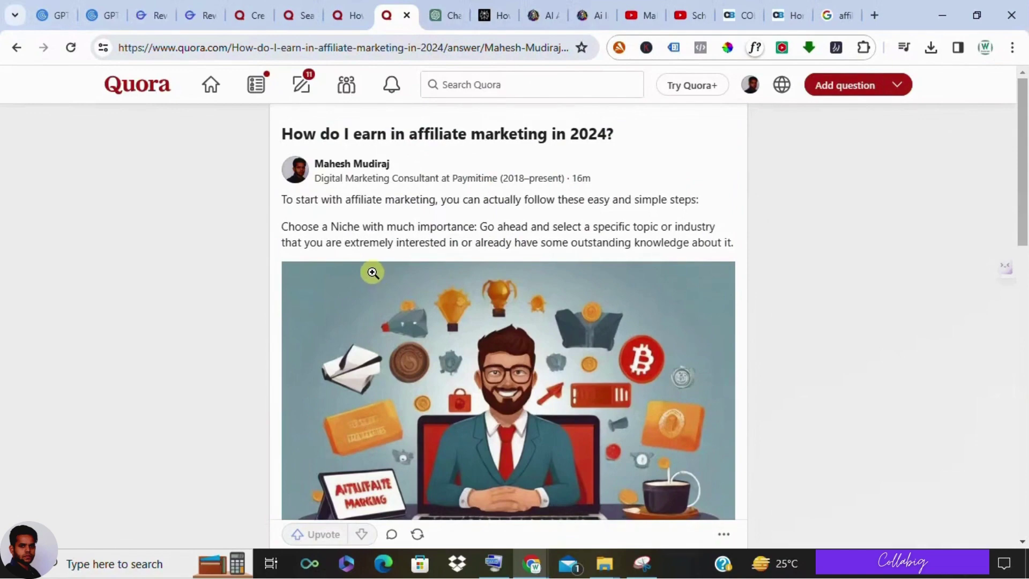
pyautogui.scroll(-9, 372, 275)
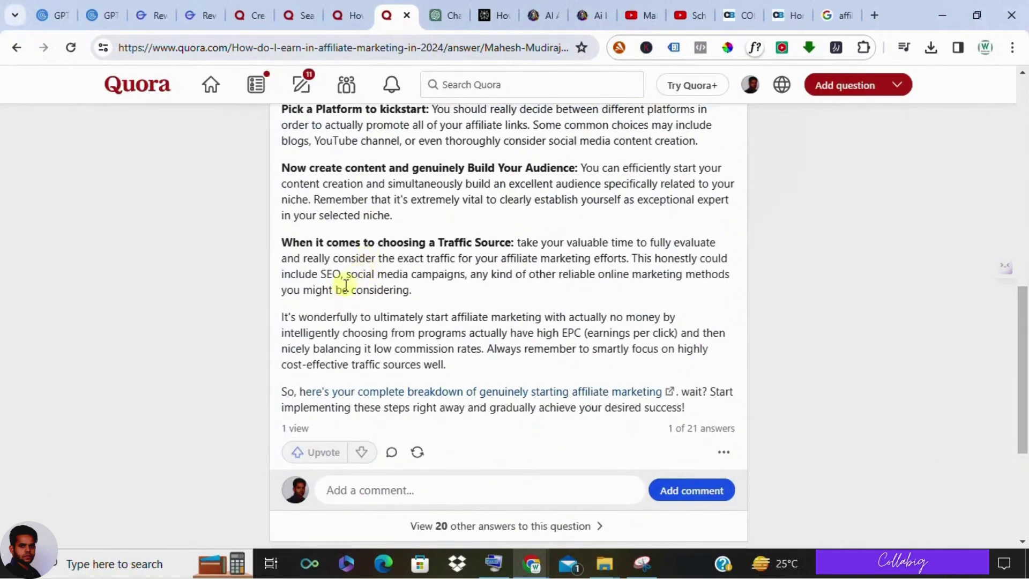
# Return to the heading of the posted Quora answer and switch to the Collabig community courses page to skim its course list.
pyautogui.scroll(9, 343, 283)
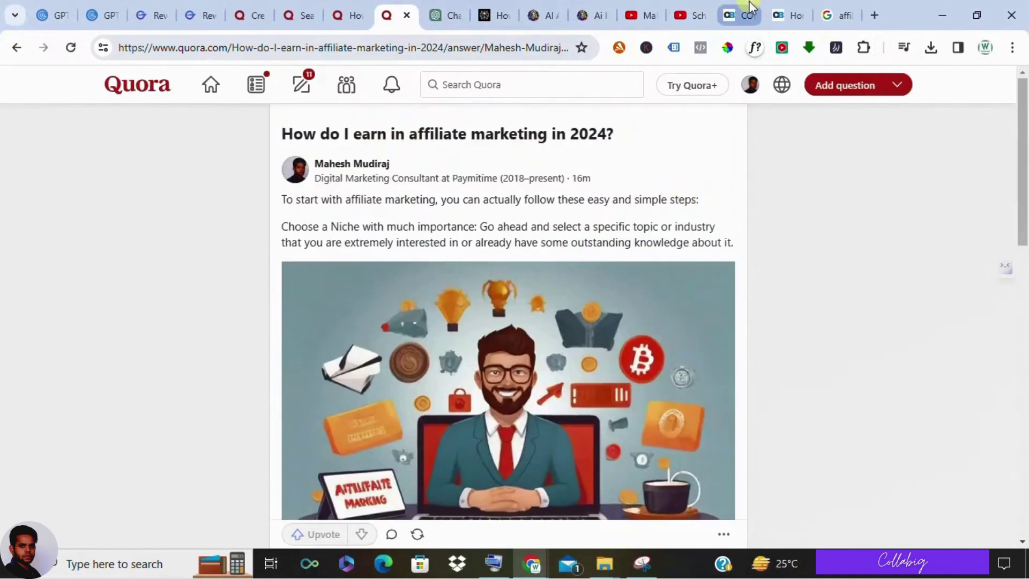
pyautogui.click(750, 8)
pyautogui.scroll(-5, 702, 276)
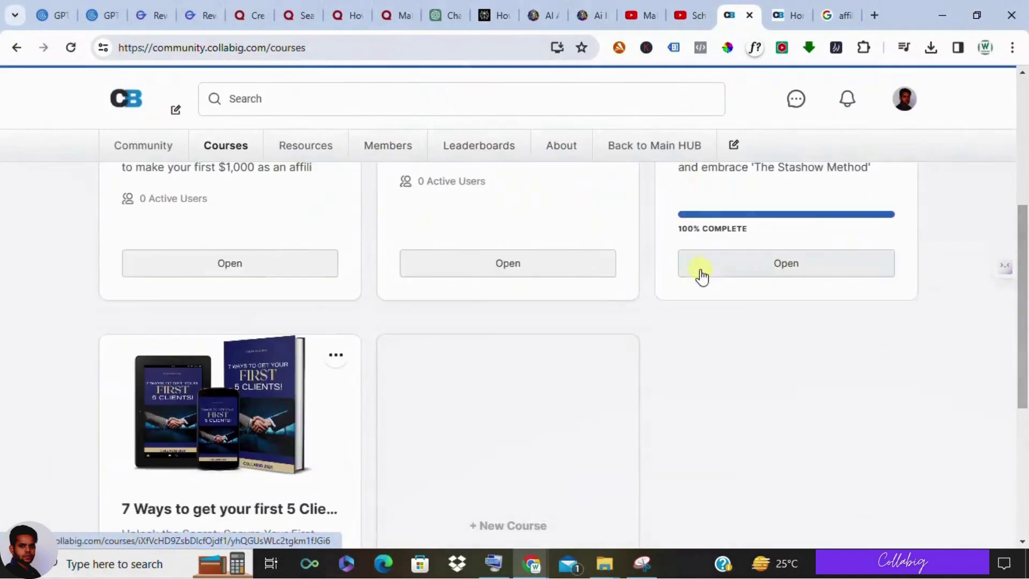
pyautogui.scroll(-5, 702, 275)
pyautogui.scroll(5, 412, 404)
# Switch to the Collabig home page and look through its training, blog, resources and VIP Inner Circle sections down to the footer.
pyautogui.click(788, 8)
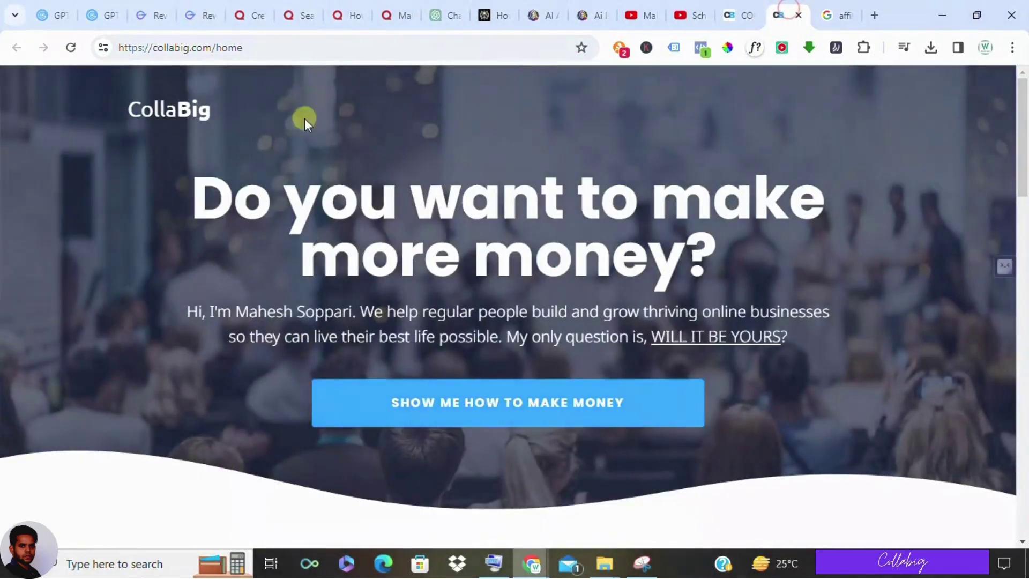
pyautogui.scroll(-15, 437, 230)
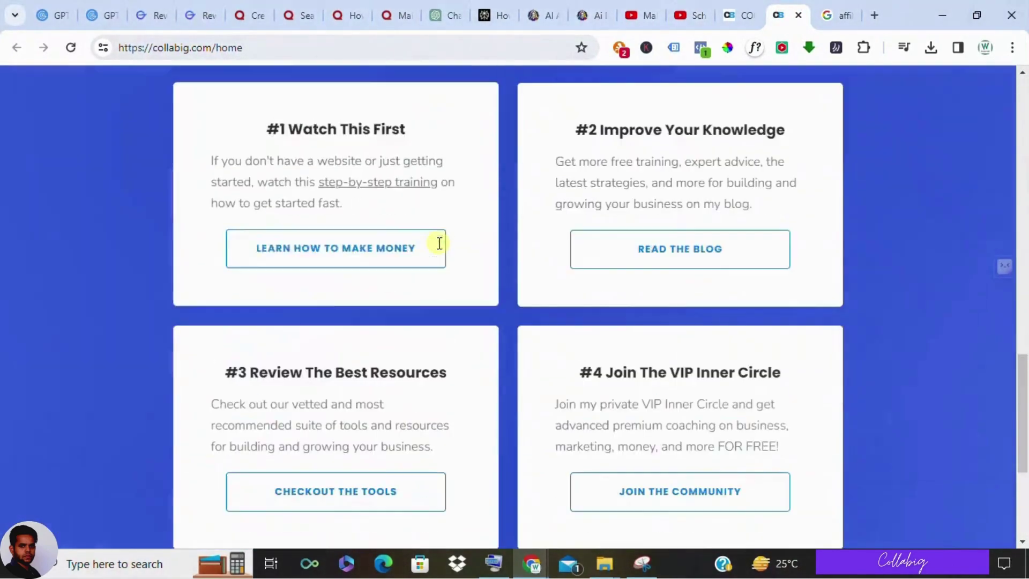
pyautogui.scroll(-5, 439, 243)
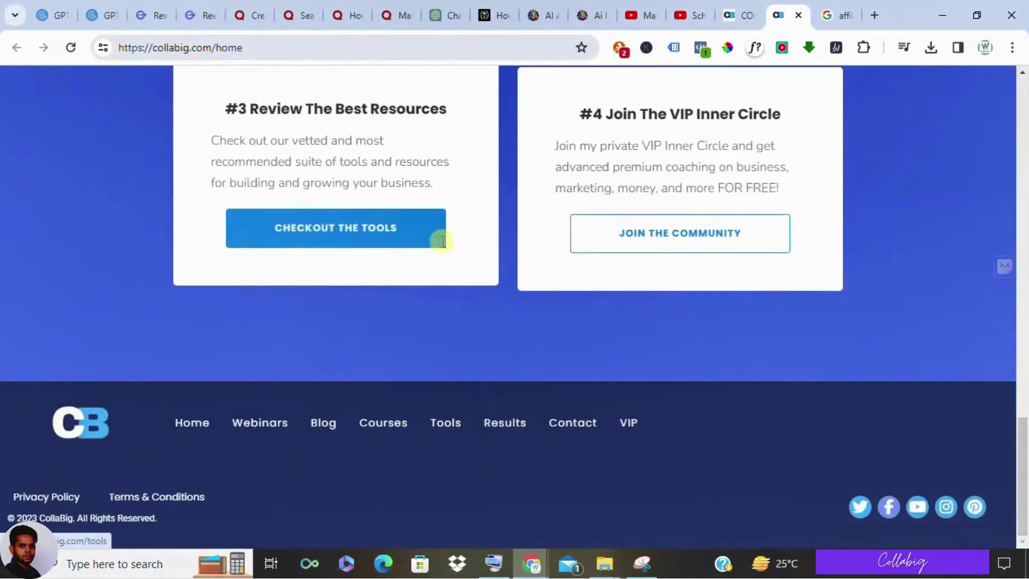
pyautogui.scroll(20, 442, 241)
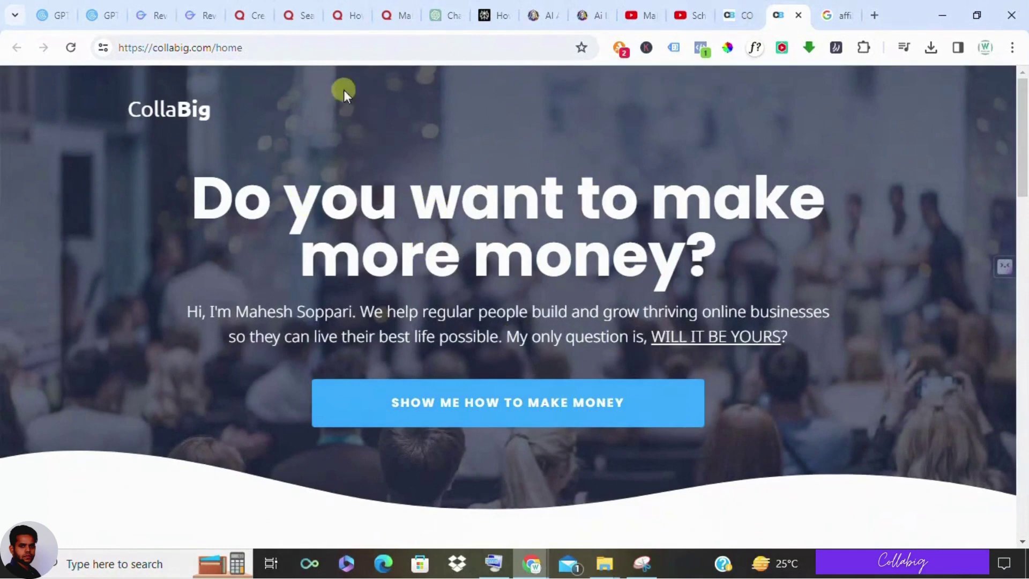
# Return to the Collabig community courses and examine the cards from Launch Pad Secrets and The Stashow Method to 7 Ways to get your first 5 Clients.
pyautogui.click(740, 15)
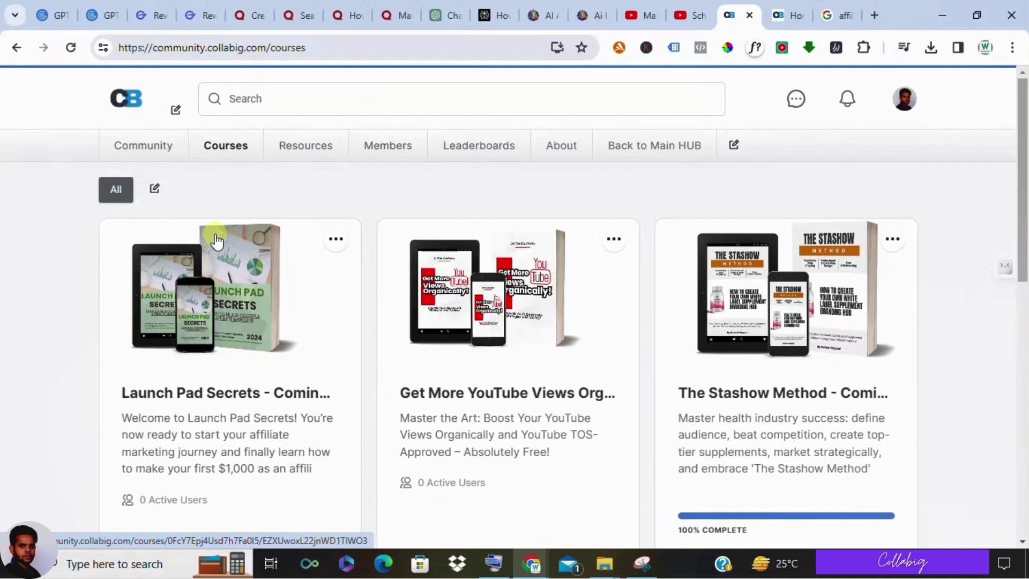
pyautogui.scroll(-1, 185, 324)
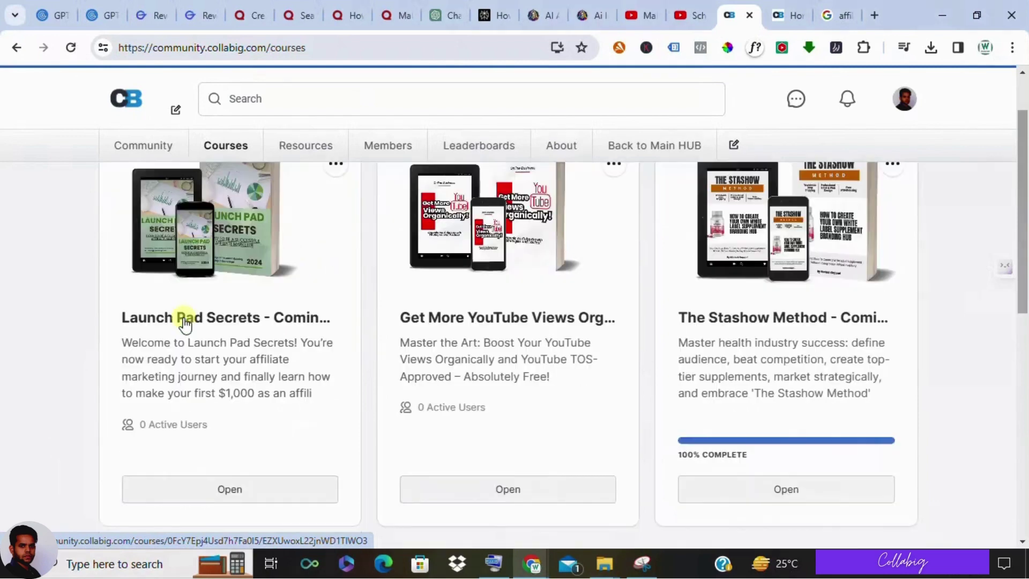
pyautogui.scroll(1, 185, 324)
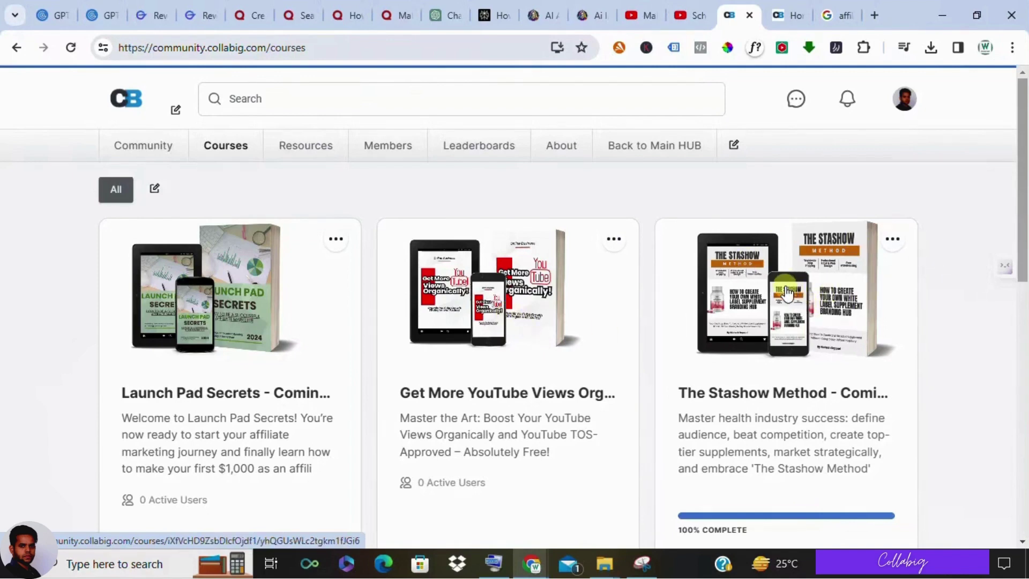
pyautogui.scroll(-1, 786, 293)
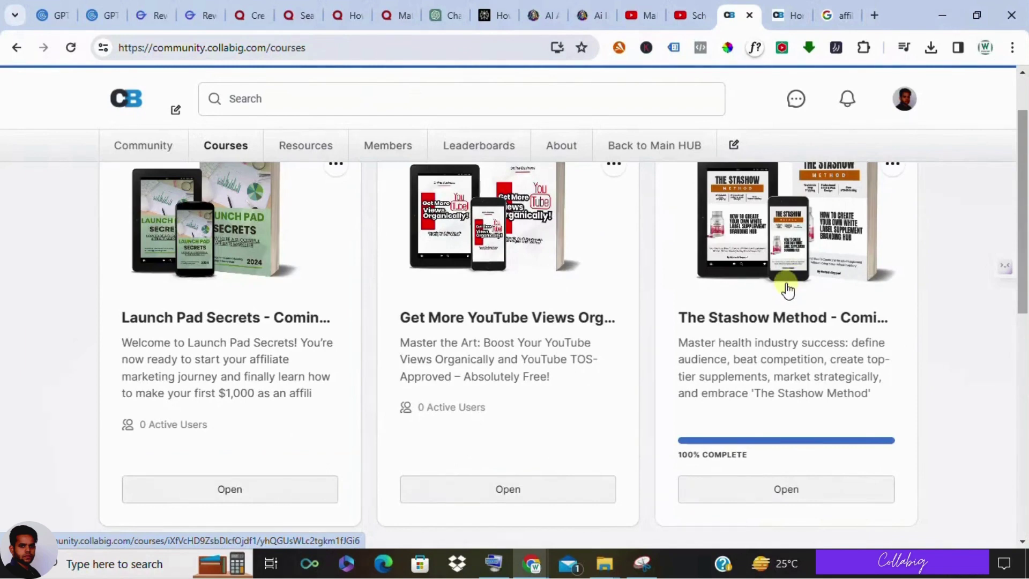
pyautogui.scroll(1, 804, 290)
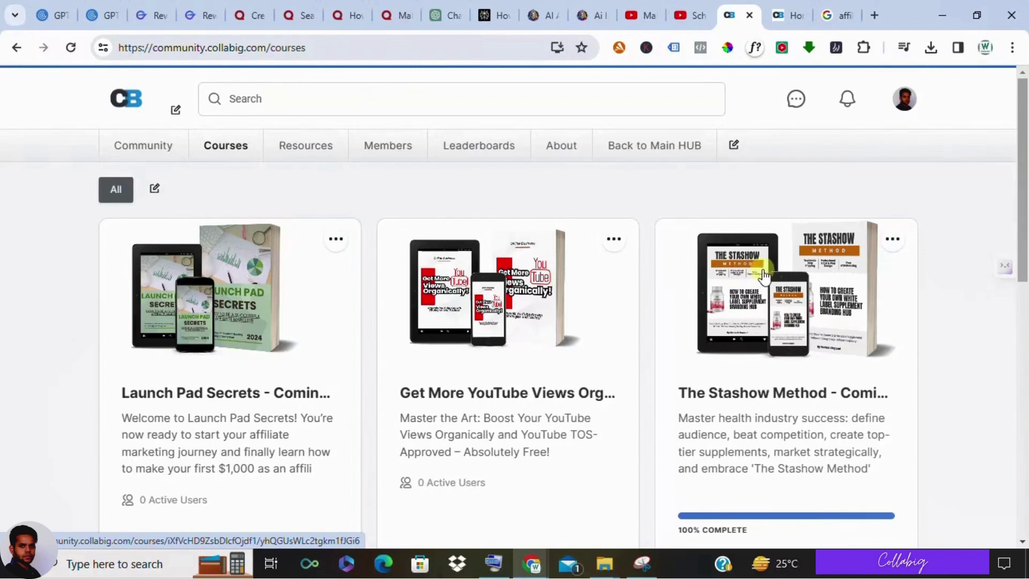
pyautogui.scroll(-7, 764, 275)
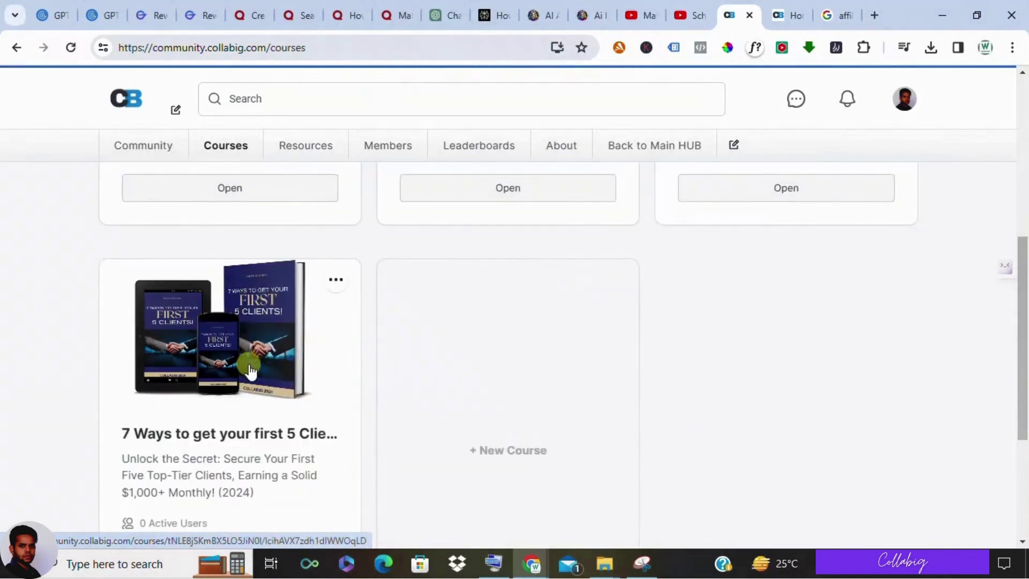
pyautogui.scroll(-1, 250, 369)
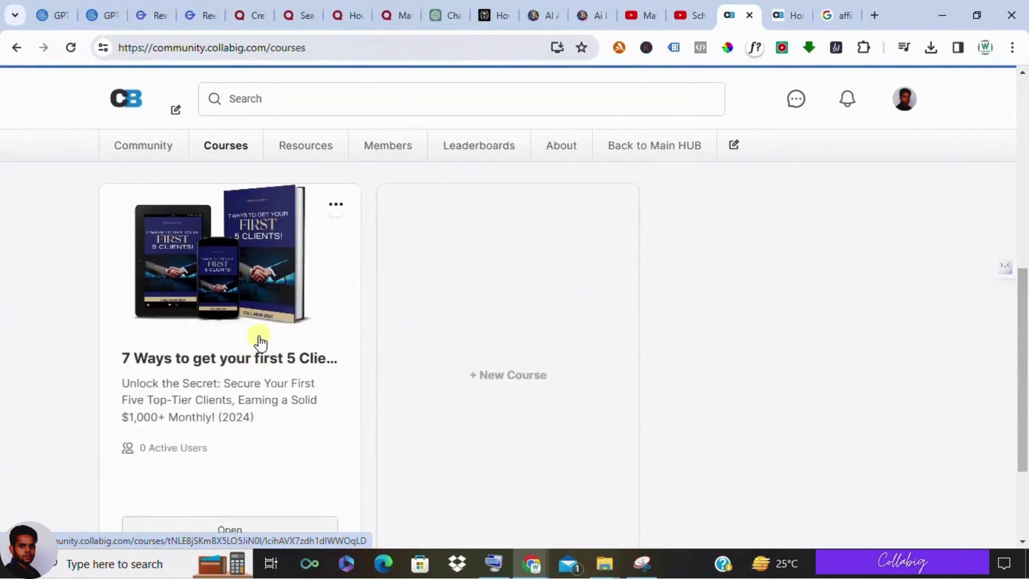
pyautogui.scroll(6, 261, 341)
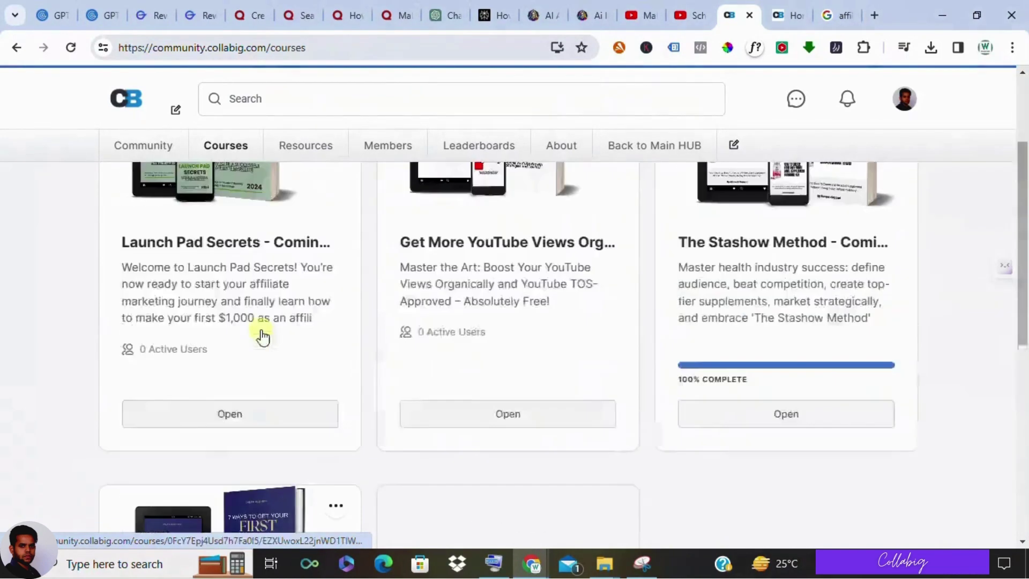
pyautogui.scroll(-7, 125, 417)
pyautogui.scroll(6, 125, 417)
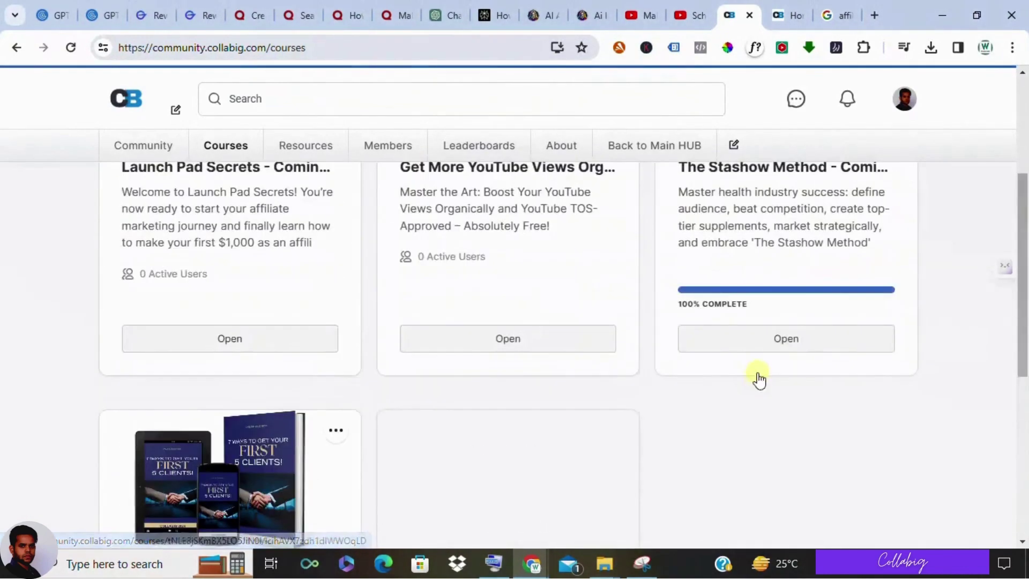
# Check the School Solver Review video's description on YouTube, and open the Collabig Community feed to examine its web address and member count.
pyautogui.click(679, 11)
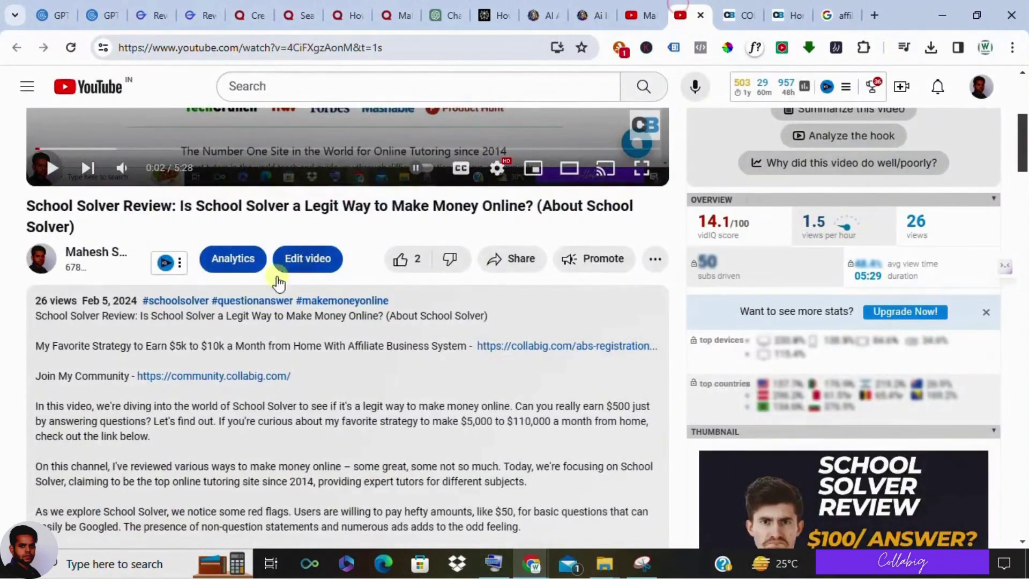
pyautogui.click(730, 12)
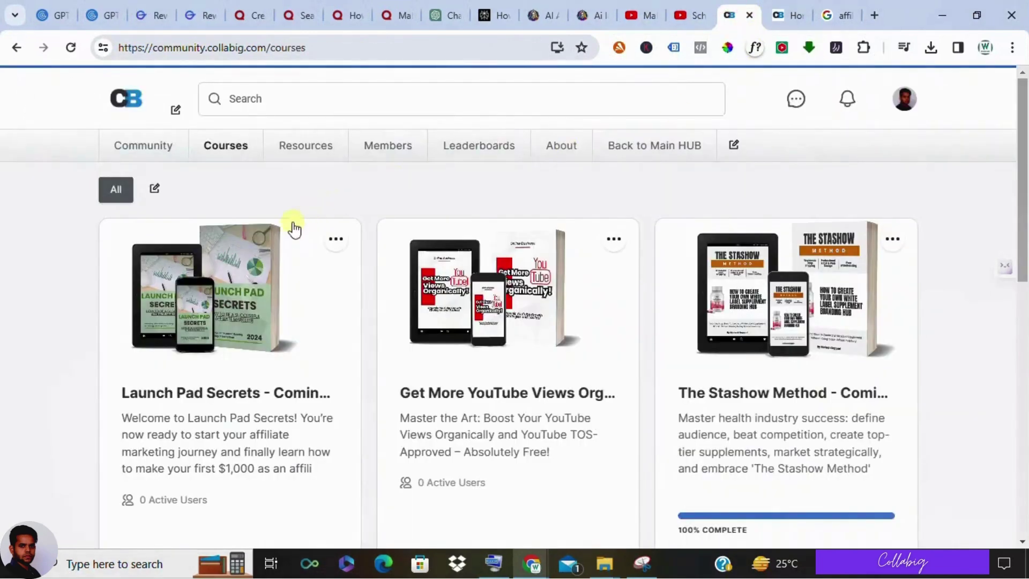
pyautogui.click(138, 145)
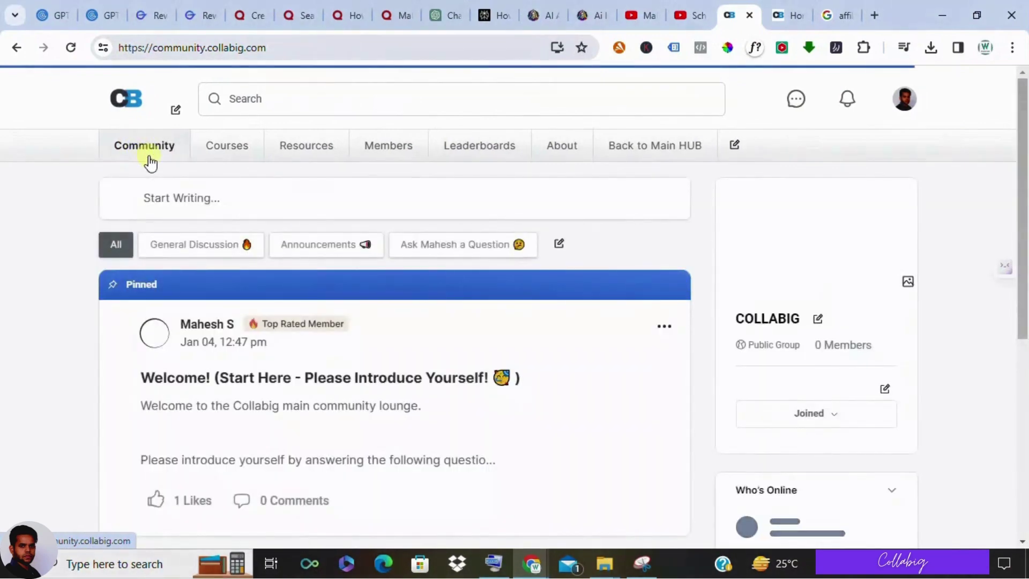
pyautogui.click(230, 48)
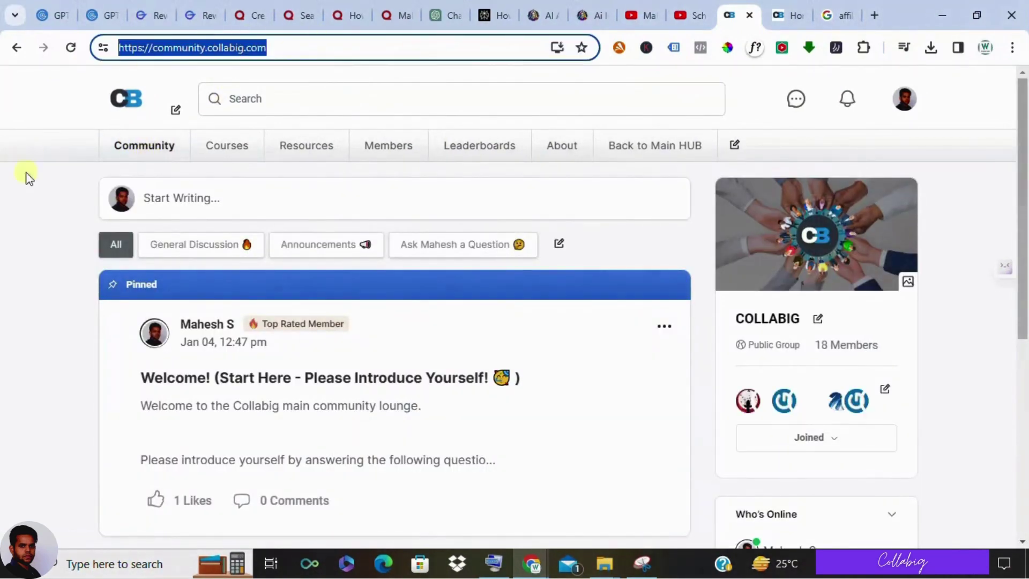
pyautogui.click(48, 148)
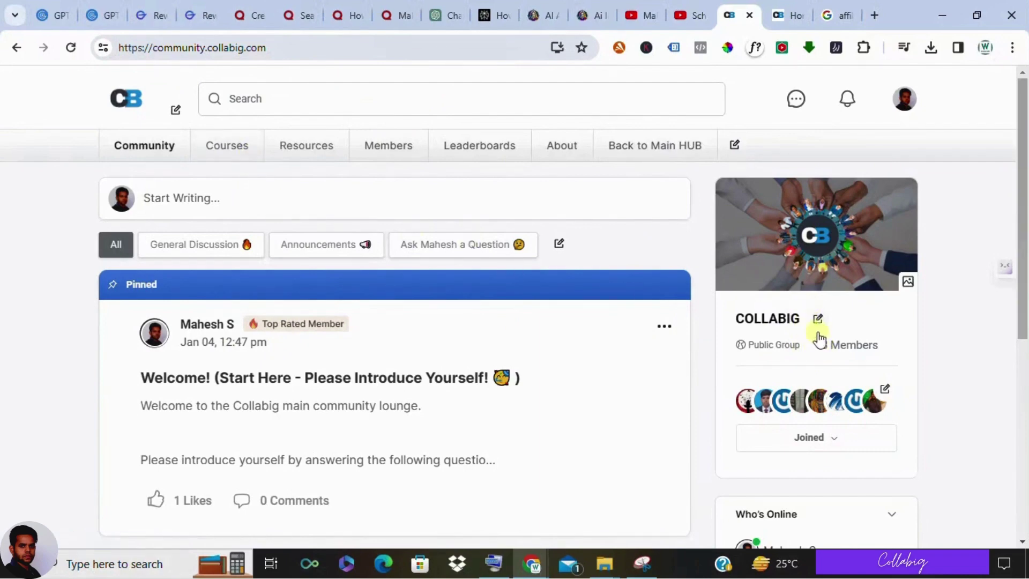
pyautogui.moveTo(814, 346); pyautogui.dragTo(905, 354)
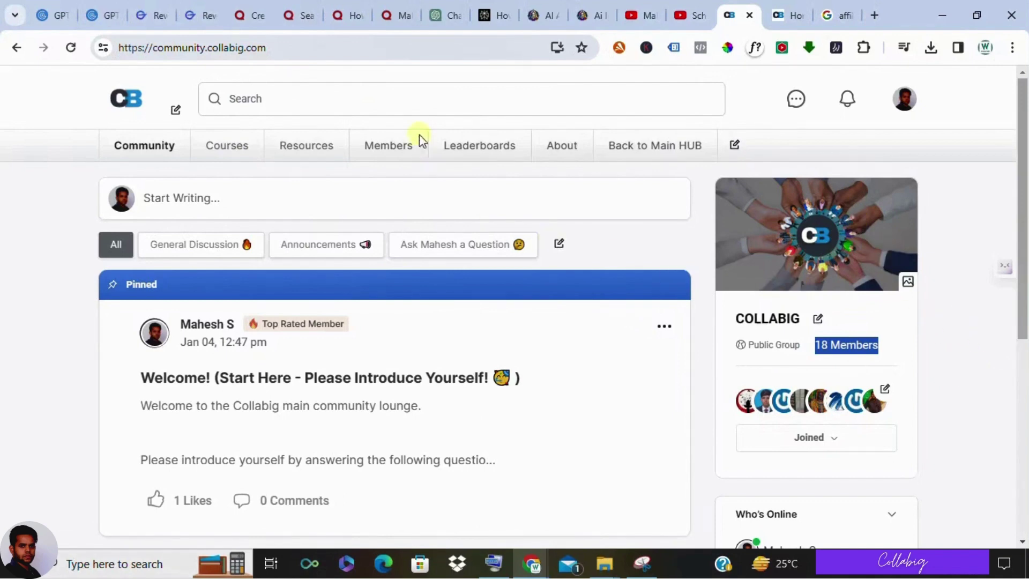
# Switch back to the posted Quora answer and look over the question page "How do I earn in affiliate marketing in 2024?" with its other answers.
pyautogui.click(390, 9)
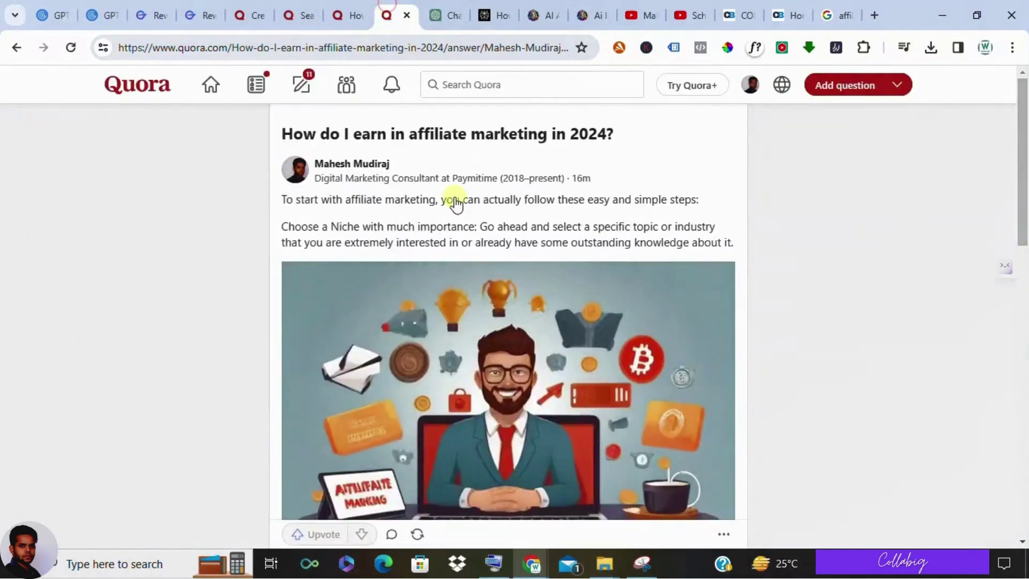
pyautogui.scroll(-5, 356, 285)
pyautogui.click(338, 20)
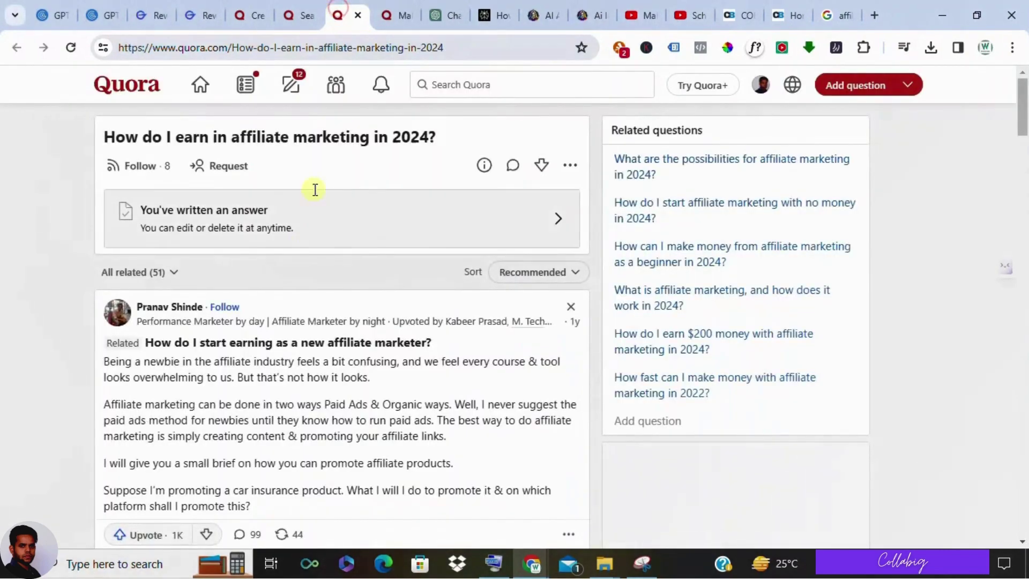
pyautogui.scroll(-12, 273, 292)
pyautogui.scroll(-3, 237, 283)
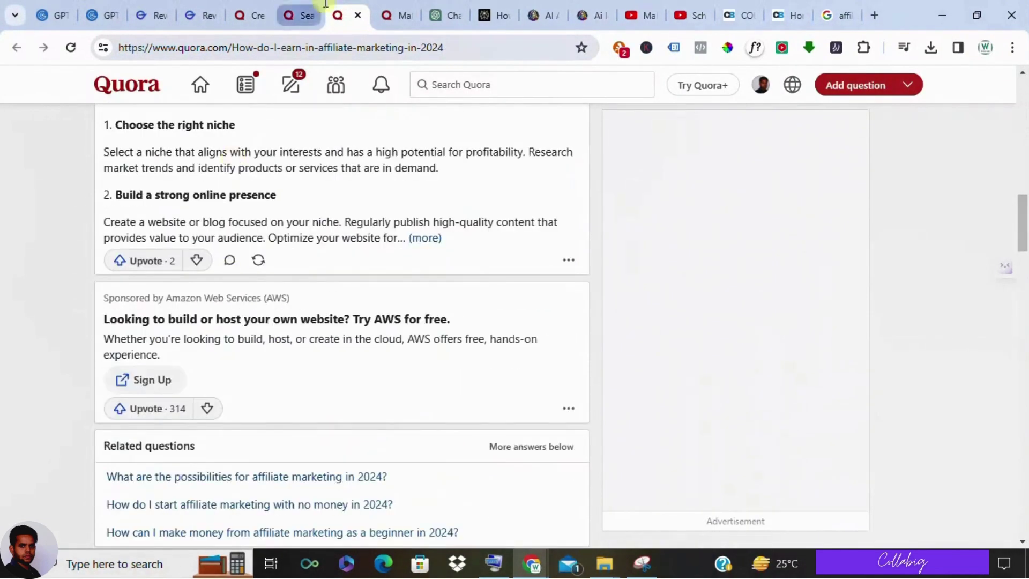
# Switch to the Quora search results for "make money with affiliate Marketing" and browse the listed questions for more to answer.
pyautogui.click(298, 15)
pyautogui.scroll(-20, 353, 290)
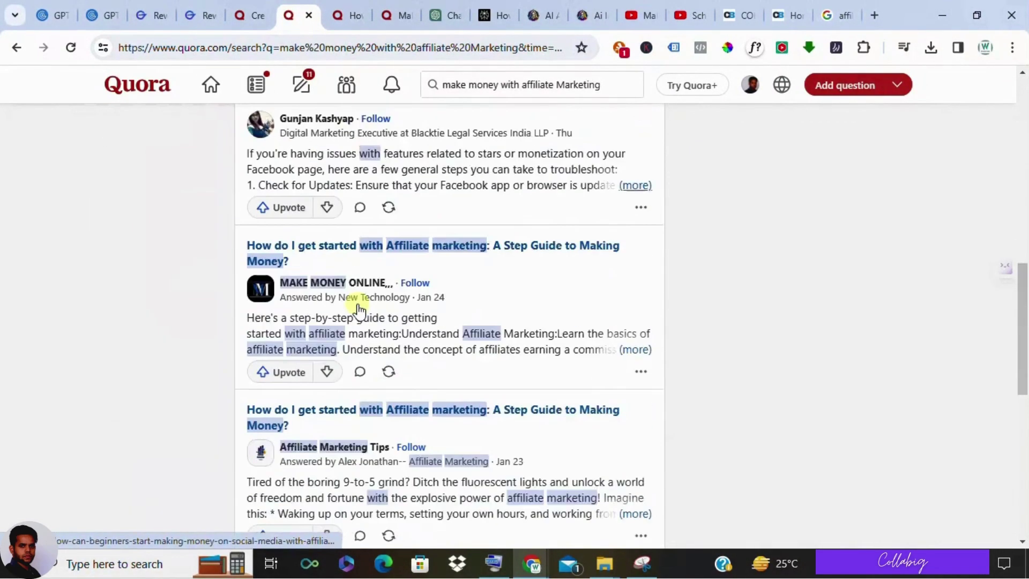
pyautogui.scroll(-12, 353, 314)
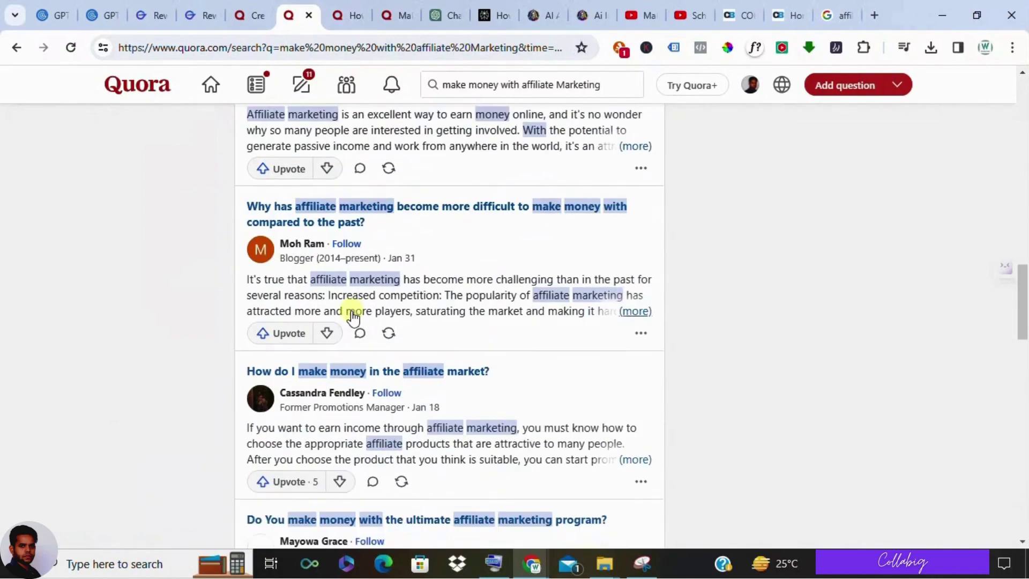
pyautogui.scroll(-7, 349, 318)
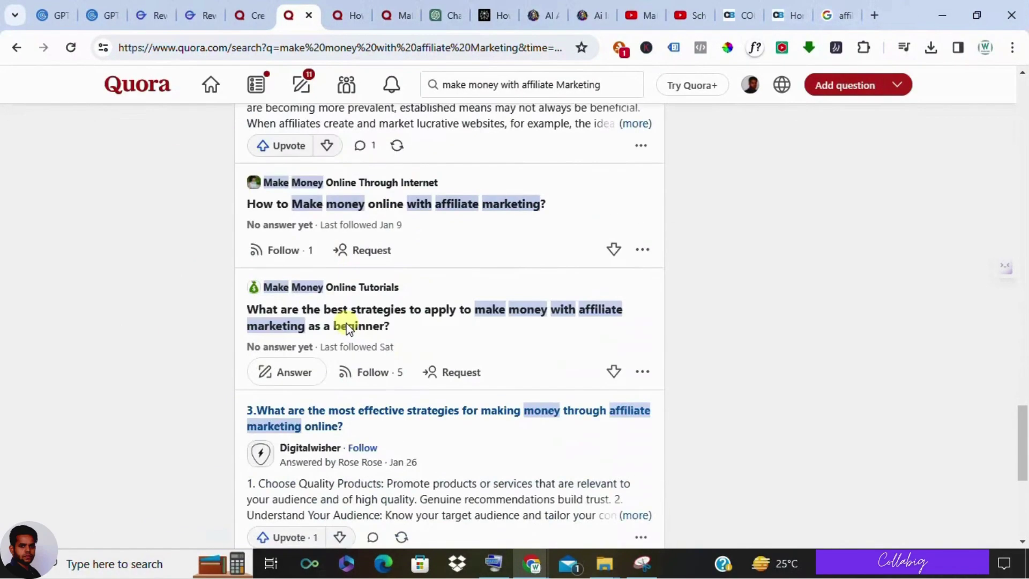
pyautogui.scroll(-4, 347, 321)
pyautogui.scroll(-9, 348, 327)
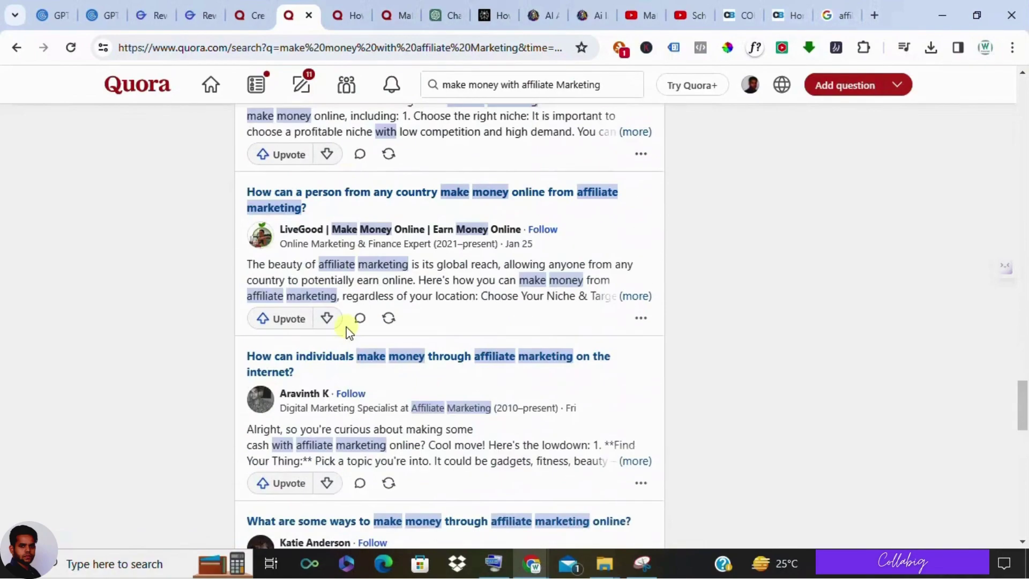
# Switch to the YouTube channel's Videos page and browse its latest uploads down the list and back up.
pyautogui.click(639, 14)
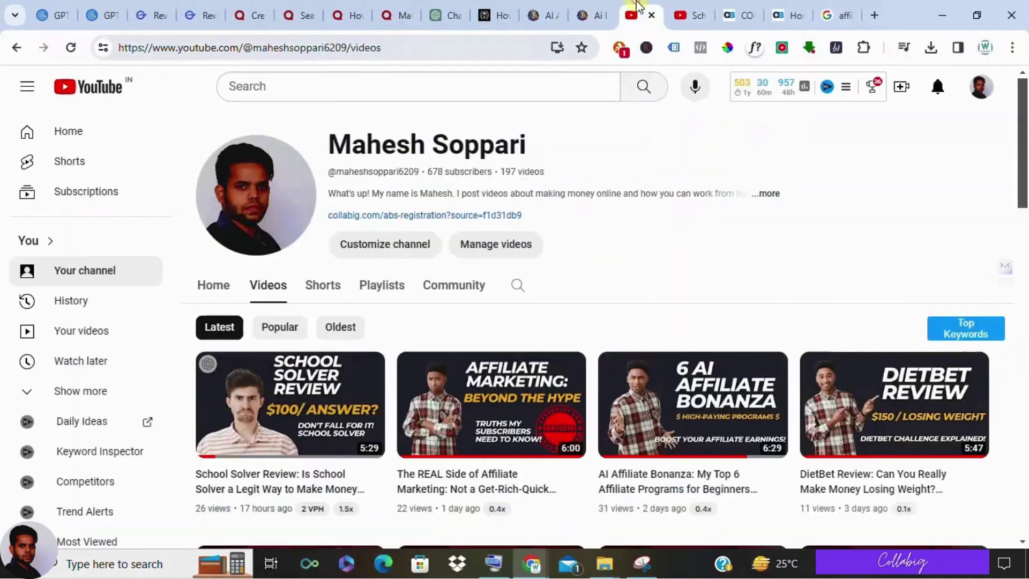
pyautogui.scroll(-8, 650, 280)
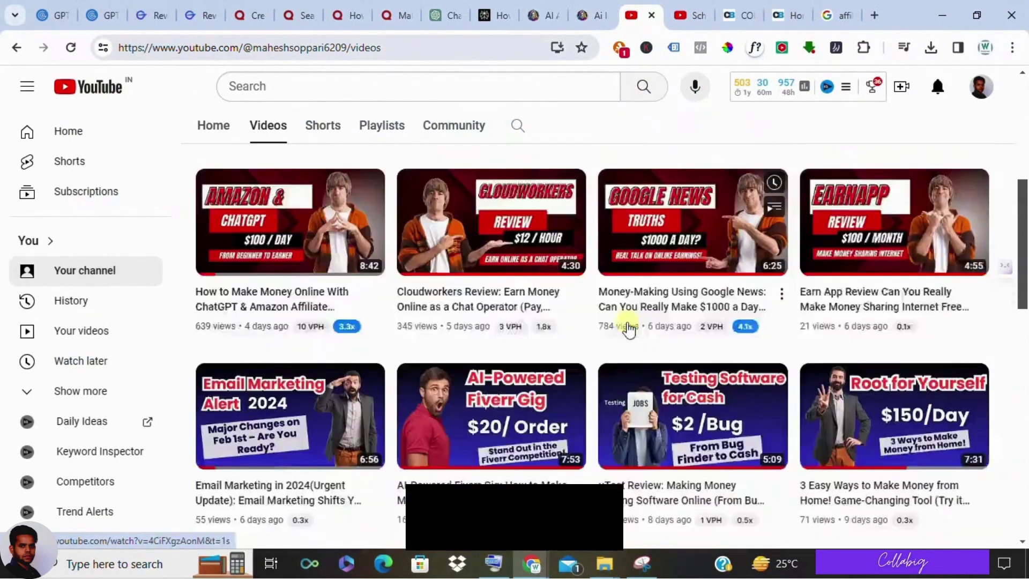
pyautogui.scroll(-8, 623, 328)
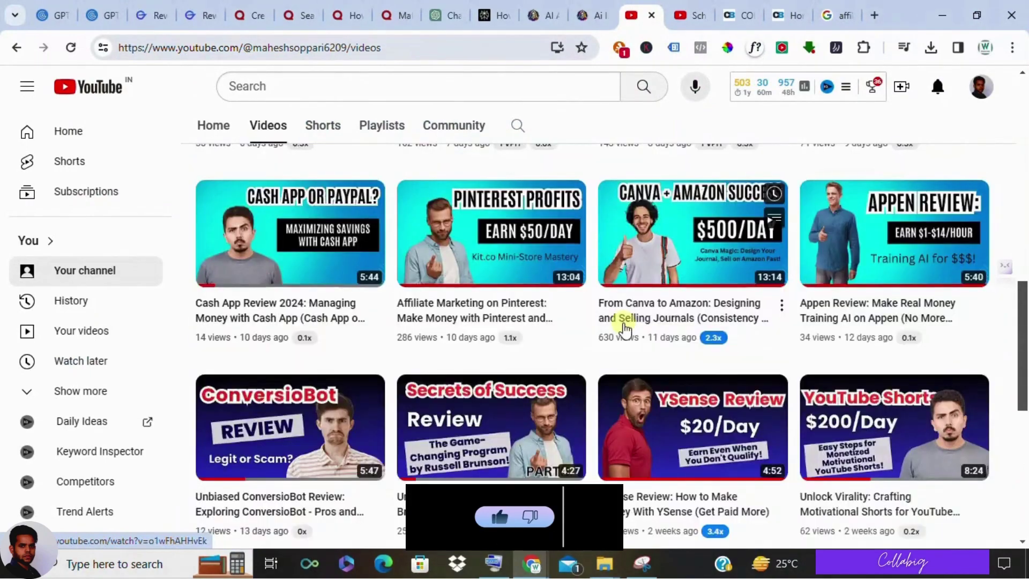
pyautogui.scroll(-5, 620, 336)
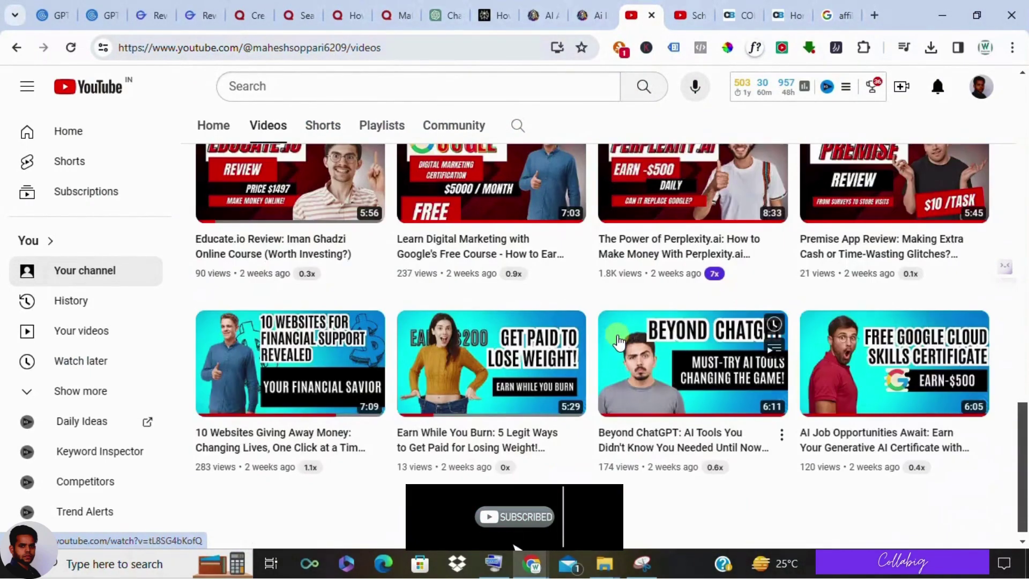
pyautogui.scroll(20, 620, 340)
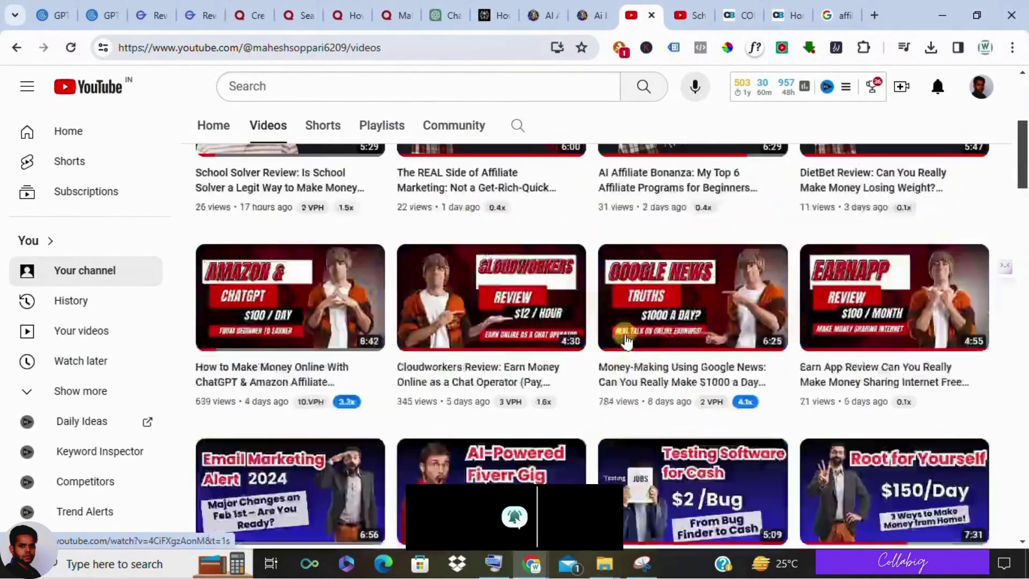